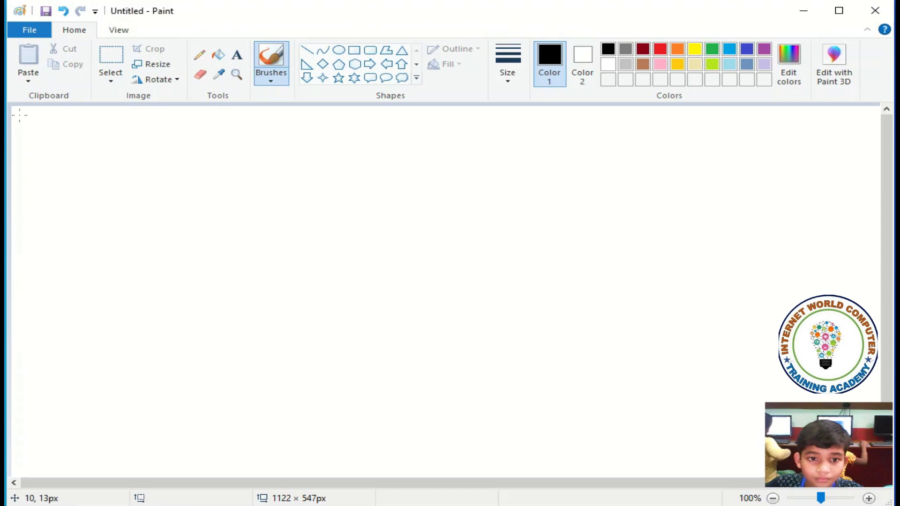
# Draw a large black rectangular frame that spans nearly the whole blank canvas.
pyautogui.click(64, 10)
pyautogui.click(354, 50)
pyautogui.moveTo(20, 113)
pyautogui.mouseDown()
pyautogui.moveTo(328, 241)
pyautogui.moveTo(856, 423)
pyautogui.mouseUp()
pyautogui.moveTo(603, 193); pyautogui.dragTo(603, 211)
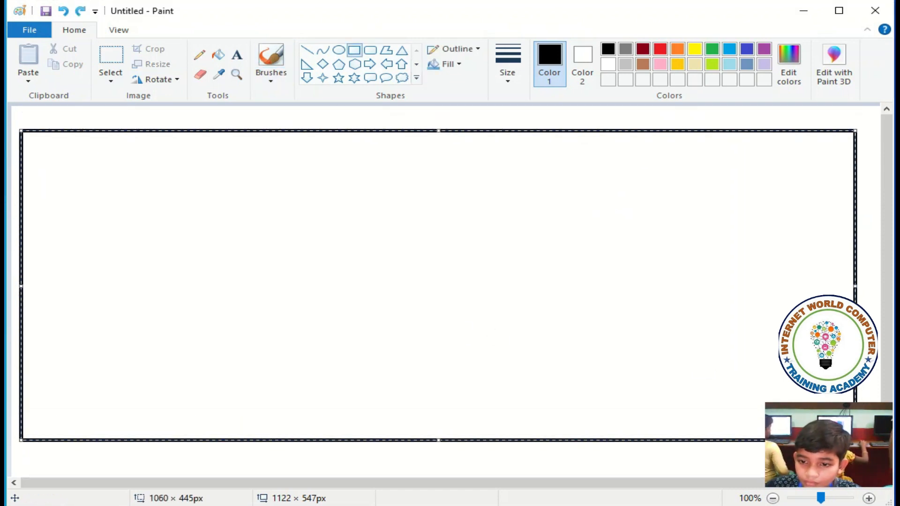
pyautogui.click(63, 10)
pyautogui.moveTo(19, 116); pyautogui.dragTo(878, 471)
# Draw the pitched roof of a small house with straight lines near the frame's centre-left, including the double sloping gable edge.
pyautogui.click(307, 50)
pyautogui.moveTo(299, 251)
pyautogui.mouseDown()
pyautogui.moveTo(379, 250)
pyautogui.moveTo(284, 286)
pyautogui.mouseUp()
pyautogui.moveTo(380, 251); pyautogui.dragTo(361, 290)
pyautogui.moveTo(283, 285); pyautogui.dragTo(362, 291)
pyautogui.moveTo(380, 252); pyautogui.dragTo(401, 288)
pyautogui.moveTo(387, 306); pyautogui.dragTo(384, 306)
pyautogui.moveTo(375, 261); pyautogui.dragTo(395, 295)
# Draw the small house's walls and base with straight lines, and erase the stray mark below it.
pyautogui.moveTo(290, 285); pyautogui.dragTo(290, 311)
pyautogui.moveTo(361, 291); pyautogui.dragTo(360, 313)
pyautogui.moveTo(290, 311); pyautogui.dragTo(396, 310)
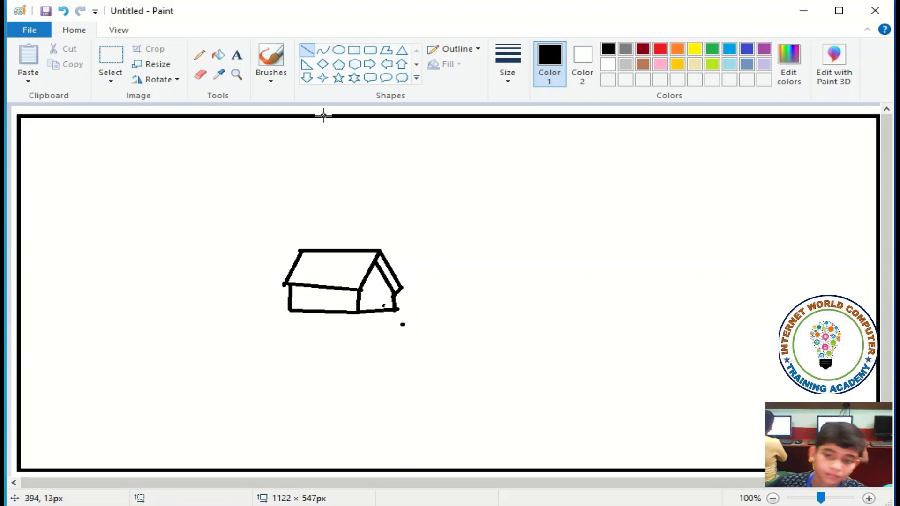
pyautogui.click(63, 12)
pyautogui.click(63, 12)
pyautogui.click(62, 12)
pyautogui.click(63, 12)
pyautogui.moveTo(290, 308); pyautogui.dragTo(359, 311)
pyautogui.moveTo(291, 305); pyautogui.dragTo(291, 304)
pyautogui.click(379, 304)
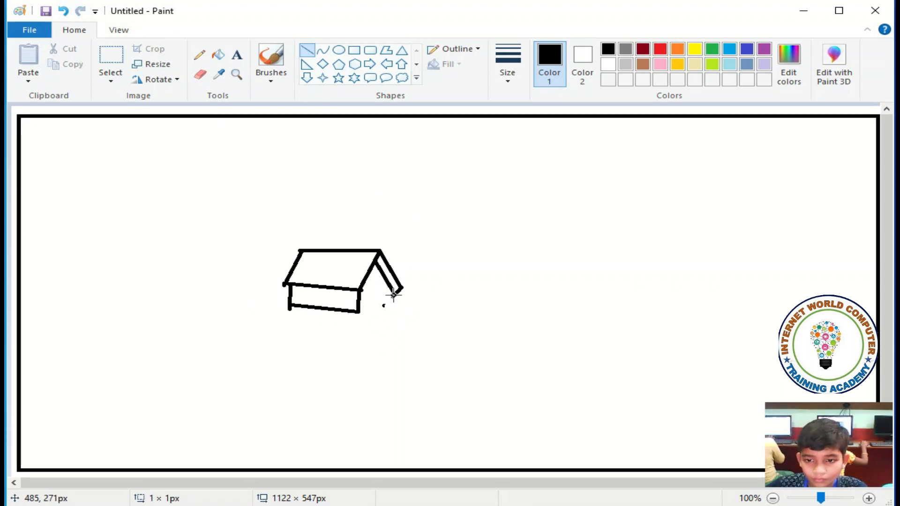
pyautogui.moveTo(360, 312); pyautogui.dragTo(395, 312)
pyautogui.click(200, 74)
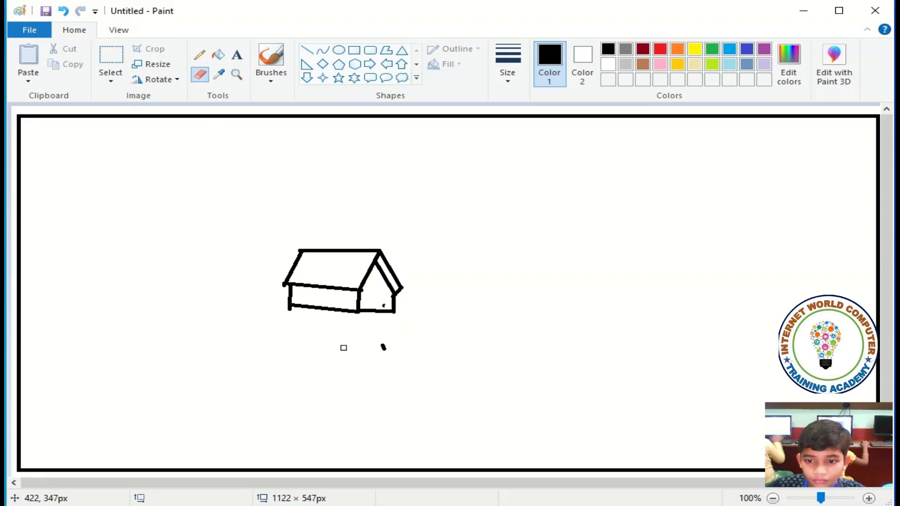
# Add a door, two front windows and a gable window to the small house with rectangles.
pyautogui.click(355, 49)
pyautogui.moveTo(369, 284); pyautogui.dragTo(380, 293)
pyautogui.moveTo(313, 287)
pyautogui.mouseDown()
pyautogui.moveTo(324, 308)
pyautogui.moveTo(349, 300)
pyautogui.moveTo(309, 302)
pyautogui.mouseUp()
pyautogui.click(335, 286)
pyautogui.click(296, 292)
# Draw the roof of a larger house with straight lines directly beside the small house, joining its gable edge to the small roof.
pyautogui.click(307, 49)
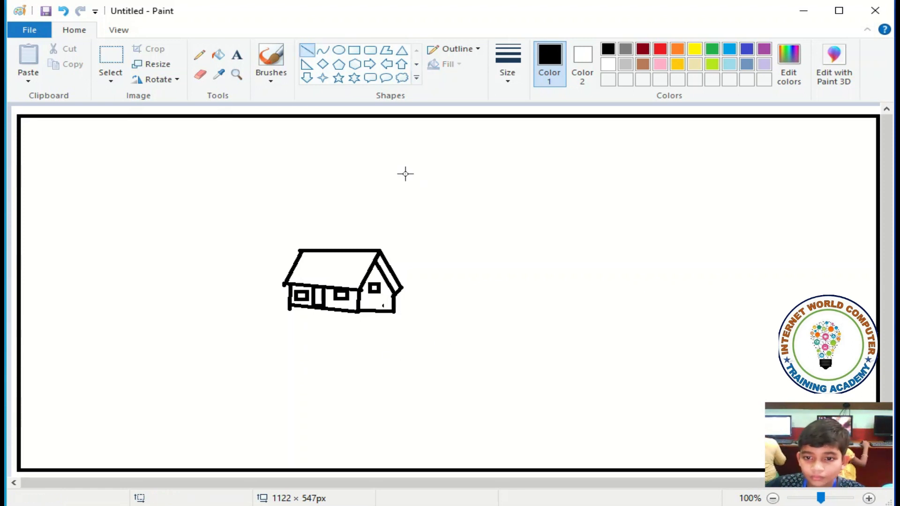
pyautogui.moveTo(399, 235); pyautogui.dragTo(515, 235)
pyautogui.moveTo(495, 290); pyautogui.dragTo(500, 292)
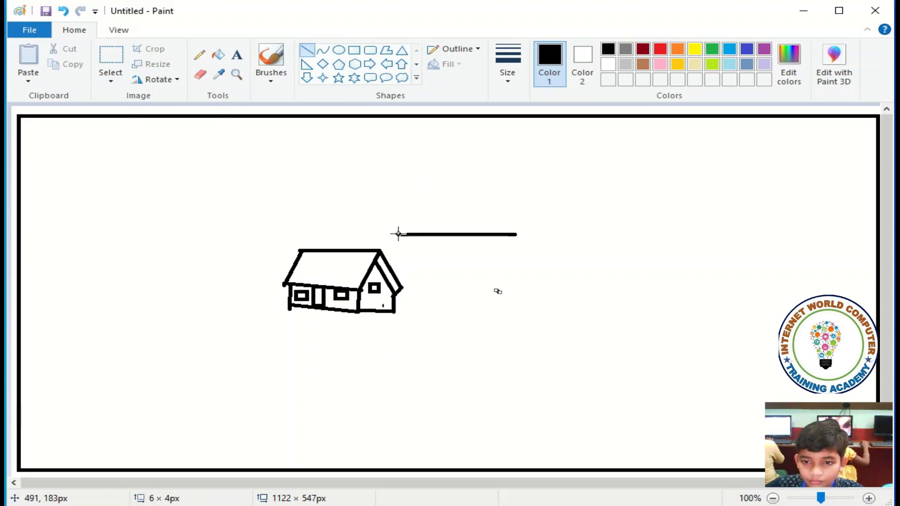
pyautogui.moveTo(399, 234); pyautogui.dragTo(452, 287)
pyautogui.moveTo(516, 234); pyautogui.dragTo(563, 278)
pyautogui.moveTo(453, 289); pyautogui.dragTo(563, 279)
pyautogui.moveTo(402, 238); pyautogui.dragTo(387, 267)
# Draw the large house's walls and base with straight lines, and erase the stray mark below the house.
pyautogui.moveTo(424, 347); pyautogui.dragTo(427, 345)
pyautogui.moveTo(447, 281); pyautogui.dragTo(451, 315)
pyautogui.moveTo(395, 310); pyautogui.dragTo(451, 316)
pyautogui.moveTo(551, 281); pyautogui.dragTo(555, 313)
pyautogui.moveTo(451, 316); pyautogui.dragTo(554, 304)
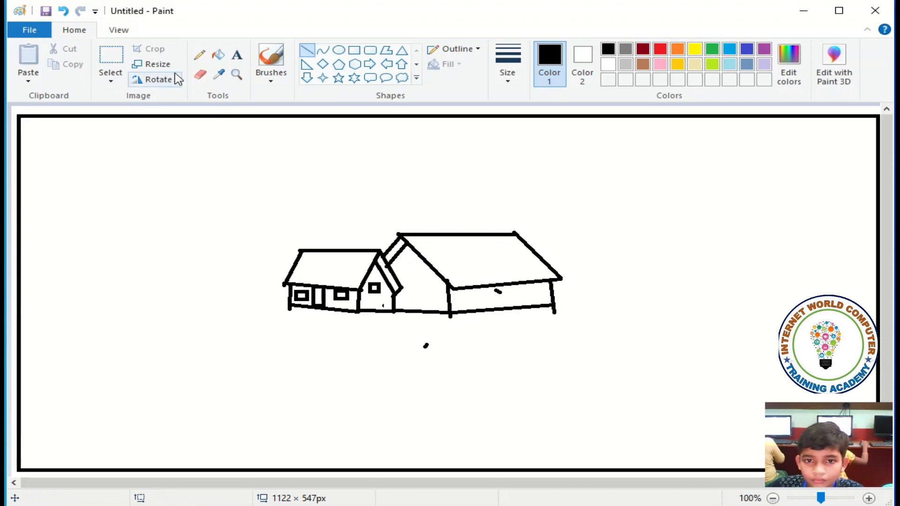
pyautogui.click(200, 74)
pyautogui.moveTo(425, 346); pyautogui.dragTo(429, 352)
# Add a door, two front windows and a gable window to the large house with rectangles.
pyautogui.click(355, 50)
pyautogui.moveTo(486, 287); pyautogui.dragTo(509, 307)
pyautogui.moveTo(404, 263)
pyautogui.mouseDown()
pyautogui.moveTo(417, 281)
pyautogui.moveTo(473, 305)
pyautogui.moveTo(536, 300)
pyautogui.mouseUp()
pyautogui.click(200, 55)
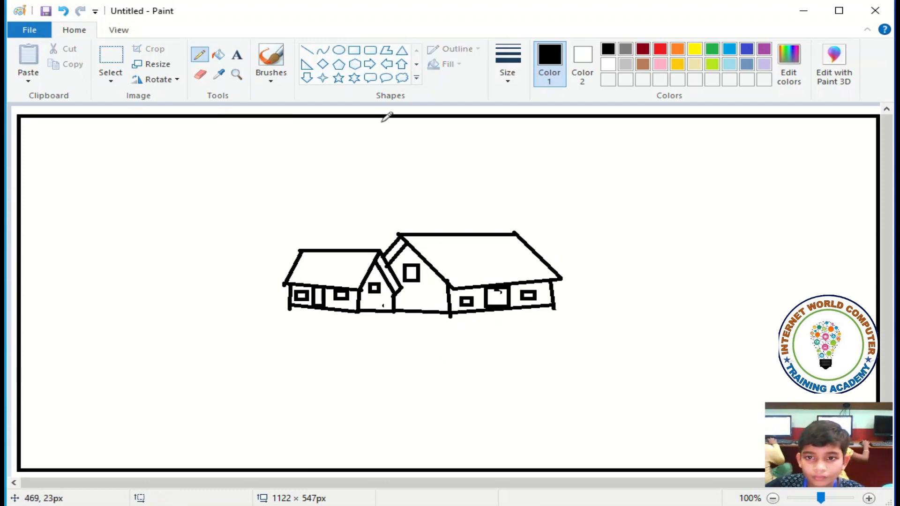
pyautogui.moveTo(240, 171)
pyautogui.mouseDown()
pyautogui.moveTo(269, 253)
pyautogui.moveTo(253, 320)
pyautogui.mouseUp()
pyautogui.moveTo(274, 150); pyautogui.dragTo(287, 192)
pyautogui.click(63, 10)
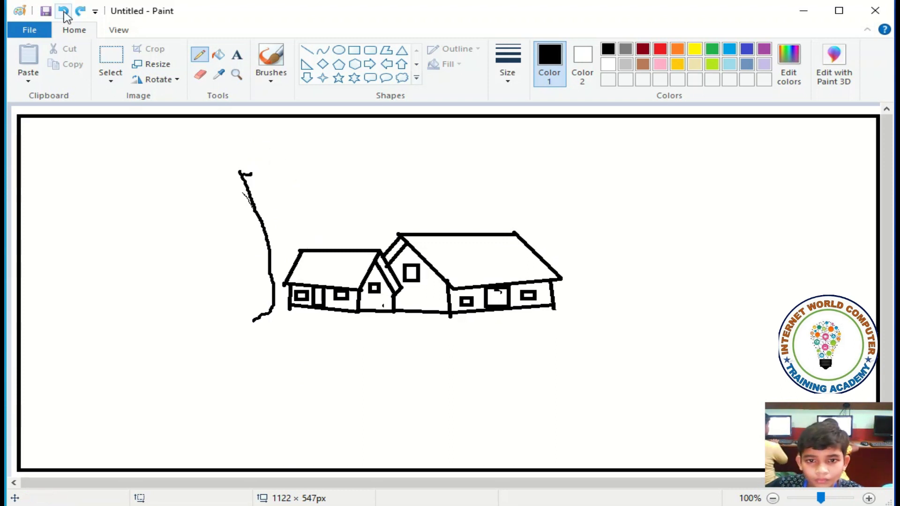
pyautogui.click(63, 11)
# Draw a large tree beside the small house with the pencil, with a forked trunk and a jagged canopy reaching the frame's upper edge.
pyautogui.moveTo(237, 168)
pyautogui.mouseDown()
pyautogui.moveTo(258, 271)
pyautogui.moveTo(289, 304)
pyautogui.mouseUp()
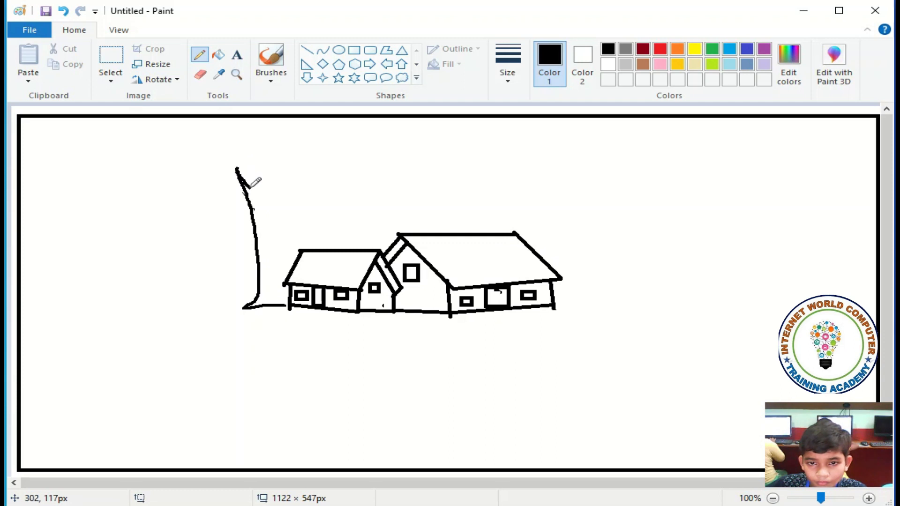
pyautogui.moveTo(268, 169); pyautogui.dragTo(281, 258)
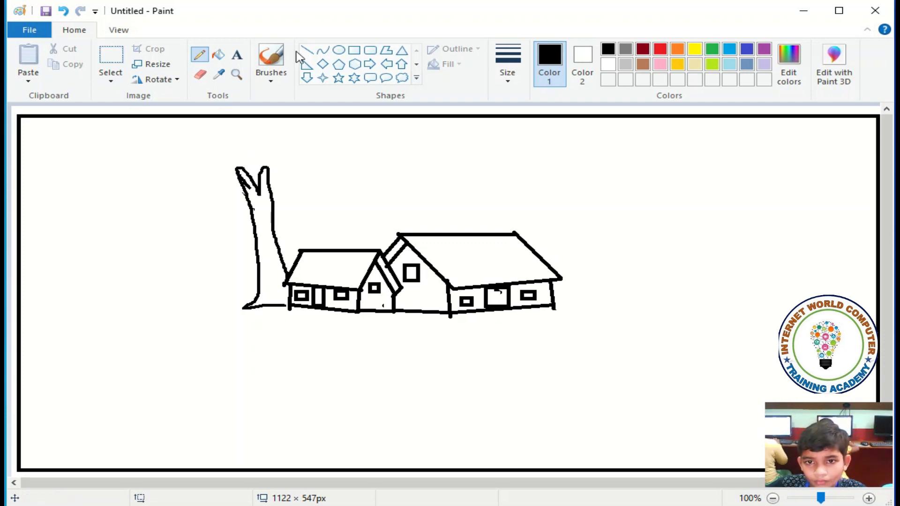
pyautogui.moveTo(332, 186); pyautogui.dragTo(429, 118)
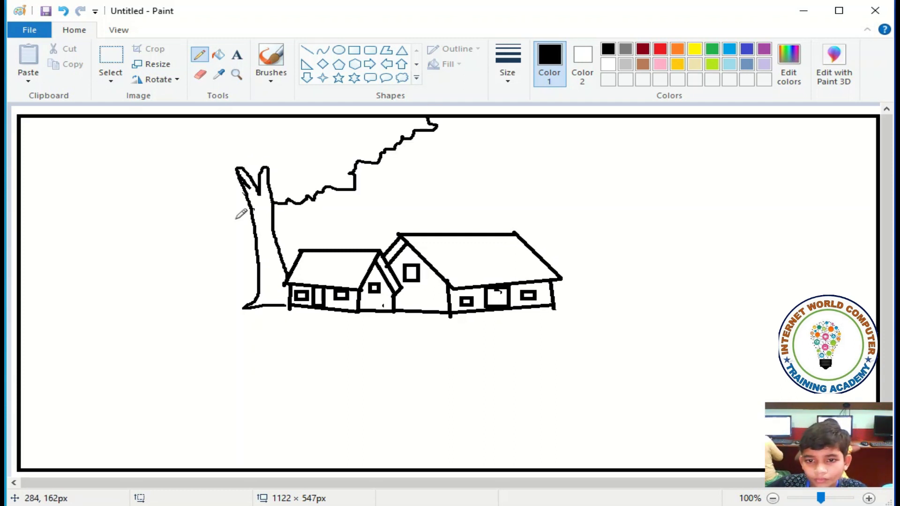
pyautogui.moveTo(229, 212)
pyautogui.mouseDown()
pyautogui.moveTo(143, 181)
pyautogui.moveTo(77, 118)
pyautogui.mouseUp()
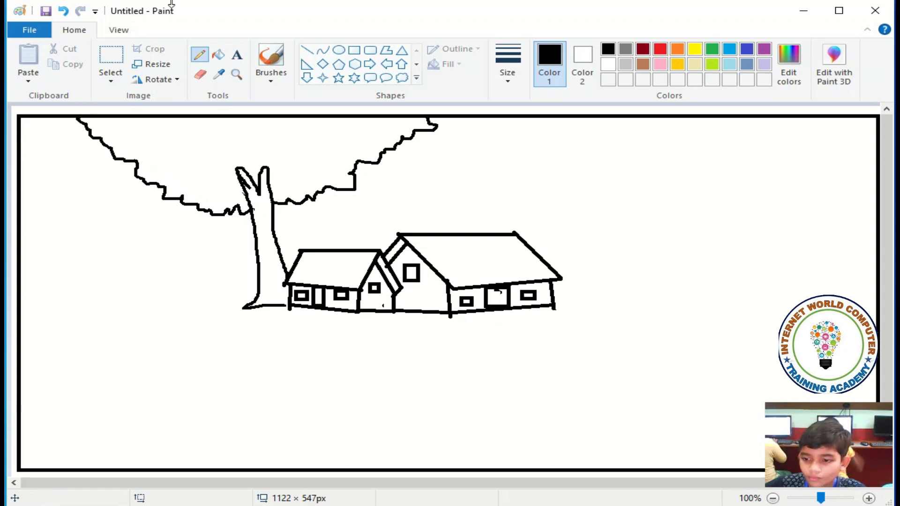
# Draw the horizon on both sides of the houses, a long diagonal line below them and a stepped diagonal bank beneath it.
pyautogui.click(307, 50)
pyautogui.moveTo(259, 284); pyautogui.dragTo(14, 290)
pyautogui.moveTo(561, 287)
pyautogui.mouseDown()
pyautogui.moveTo(877, 281)
pyautogui.moveTo(94, 400)
pyautogui.moveTo(16, 422)
pyautogui.moveTo(24, 425)
pyautogui.mouseUp()
pyautogui.moveTo(877, 305)
pyautogui.mouseDown()
pyautogui.moveTo(695, 352)
pyautogui.moveTo(713, 363)
pyautogui.mouseUp()
pyautogui.moveTo(713, 364)
pyautogui.mouseDown()
pyautogui.moveTo(599, 407)
pyautogui.moveTo(553, 414)
pyautogui.moveTo(579, 423)
pyautogui.mouseUp()
pyautogui.moveTo(576, 421); pyautogui.dragTo(376, 471)
# Outline the yard's irregular edges on both sides of the houses with the pencil, down to the long diagonal line.
pyautogui.click(200, 55)
pyautogui.moveTo(242, 285)
pyautogui.mouseDown()
pyautogui.moveTo(226, 318)
pyautogui.moveTo(234, 352)
pyautogui.moveTo(320, 373)
pyautogui.mouseUp()
pyautogui.moveTo(563, 296)
pyautogui.mouseDown()
pyautogui.moveTo(611, 307)
pyautogui.moveTo(572, 325)
pyautogui.mouseUp()
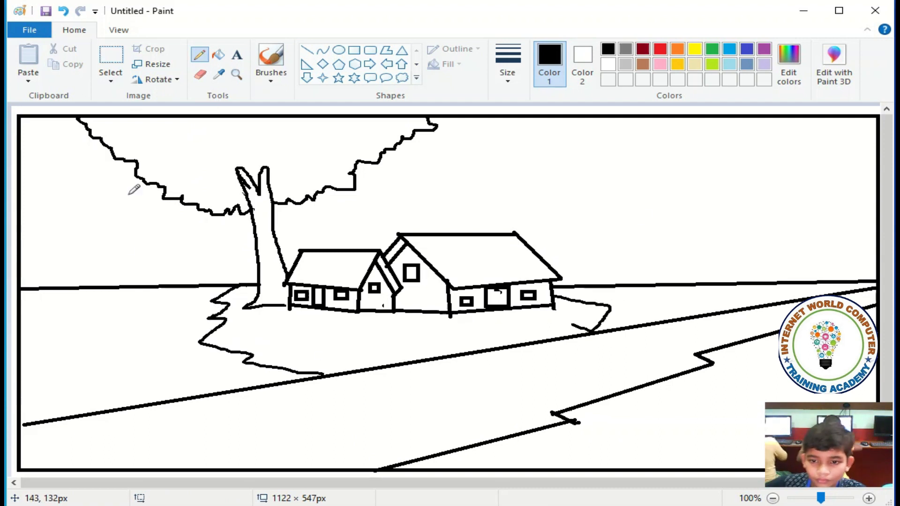
# Draw a bumpy row of distant bushes above the horizon on both sides of the houses with the pencil.
pyautogui.moveTo(45, 276)
pyautogui.mouseDown()
pyautogui.moveTo(84, 257)
pyautogui.moveTo(121, 266)
pyautogui.moveTo(182, 252)
pyautogui.moveTo(229, 258)
pyautogui.mouseUp()
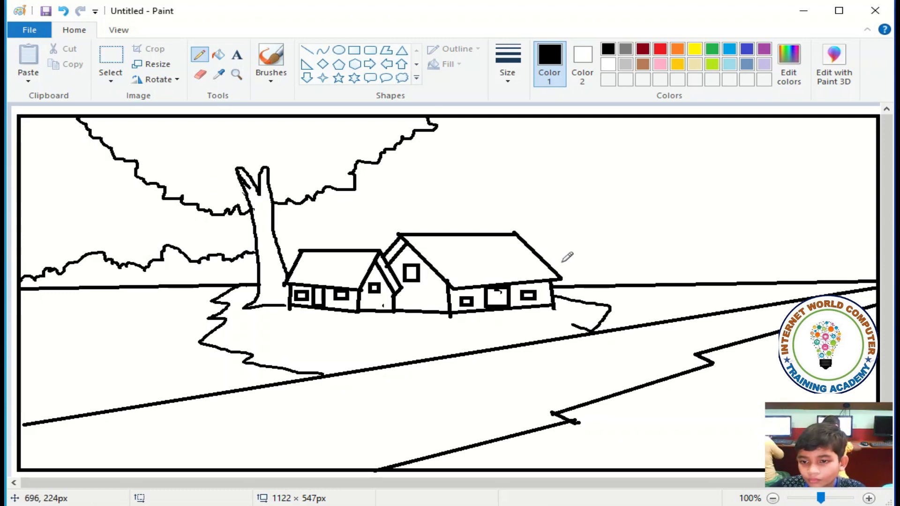
pyautogui.moveTo(582, 256)
pyautogui.mouseDown()
pyautogui.moveTo(604, 260)
pyautogui.moveTo(650, 246)
pyautogui.moveTo(700, 259)
pyautogui.mouseUp()
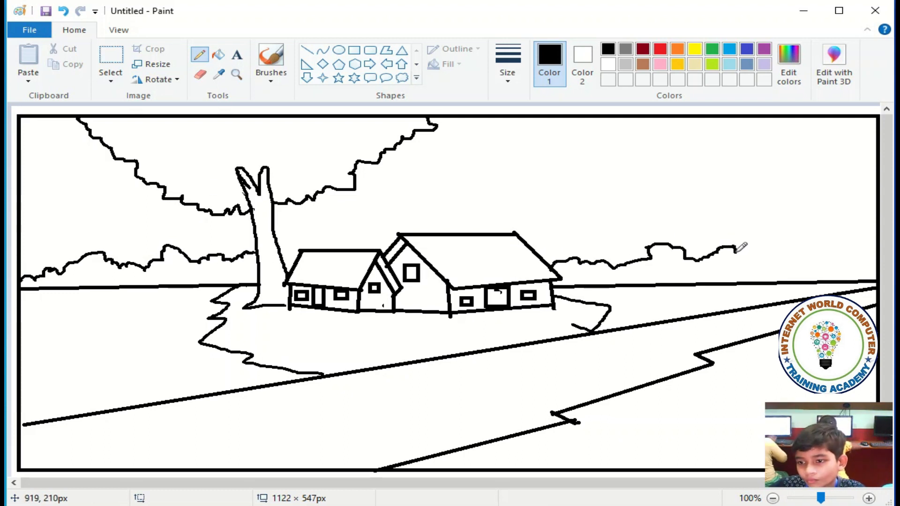
pyautogui.moveTo(777, 247); pyautogui.dragTo(860, 253)
# Draw a boat hull below the stepped bank, using curves for the rim and sides and a straight line for the bottom.
pyautogui.click(323, 50)
pyautogui.moveTo(601, 417); pyautogui.dragTo(714, 419)
pyautogui.moveTo(643, 418); pyautogui.dragTo(651, 427)
pyautogui.moveTo(602, 414)
pyautogui.mouseDown()
pyautogui.moveTo(608, 430)
pyautogui.moveTo(644, 450)
pyautogui.moveTo(612, 438)
pyautogui.mouseUp()
pyautogui.click(612, 438)
pyautogui.moveTo(713, 419)
pyautogui.mouseDown()
pyautogui.moveTo(694, 449)
pyautogui.moveTo(711, 436)
pyautogui.mouseUp()
pyautogui.click(711, 436)
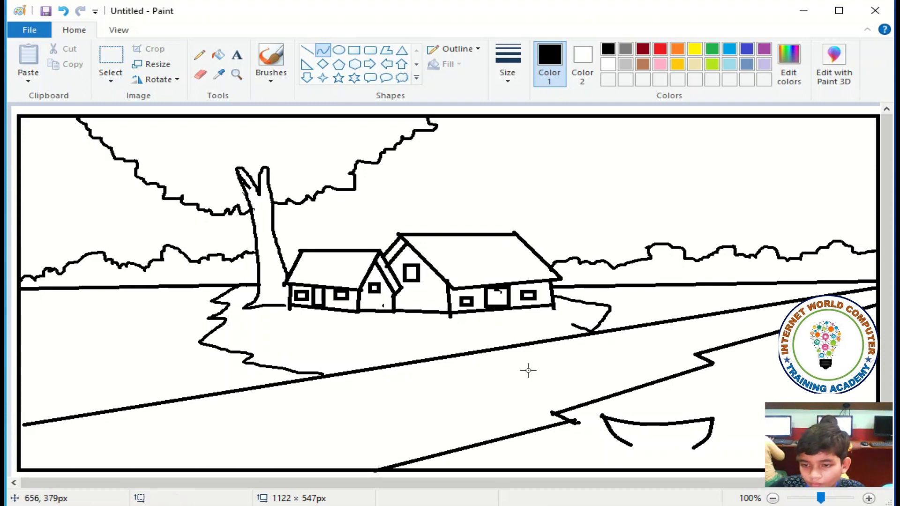
pyautogui.click(307, 50)
pyautogui.moveTo(625, 443); pyautogui.dragTo(709, 441)
pyautogui.click(200, 75)
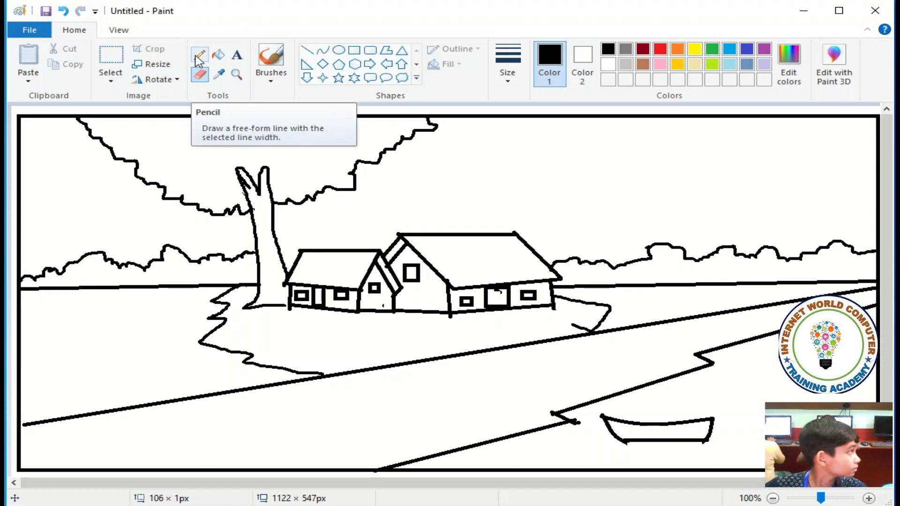
# Add a cabin with a round opening and an upright post to the boat, and trim the yard outline's loose end.
pyautogui.click(307, 50)
pyautogui.click(339, 50)
pyautogui.moveTo(649, 399)
pyautogui.mouseDown()
pyautogui.moveTo(671, 424)
pyautogui.moveTo(692, 401)
pyautogui.moveTo(691, 422)
pyautogui.mouseUp()
pyautogui.click(307, 50)
pyautogui.click(702, 386)
pyautogui.moveTo(628, 399); pyautogui.dragTo(631, 424)
pyautogui.click(200, 74)
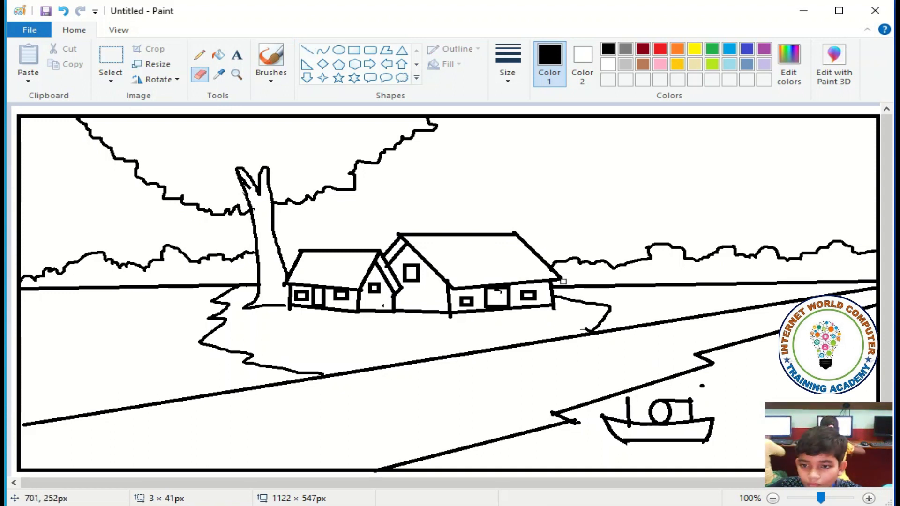
# Draw a round sun above the bushes and two close vertical trunk lines rising from the large house's roof ridge.
pyautogui.click(339, 50)
pyautogui.moveTo(678, 192)
pyautogui.mouseDown()
pyautogui.moveTo(708, 196)
pyautogui.moveTo(732, 239)
pyautogui.mouseUp()
pyautogui.click(307, 50)
pyautogui.moveTo(465, 192); pyautogui.dragTo(473, 233)
pyautogui.click(201, 74)
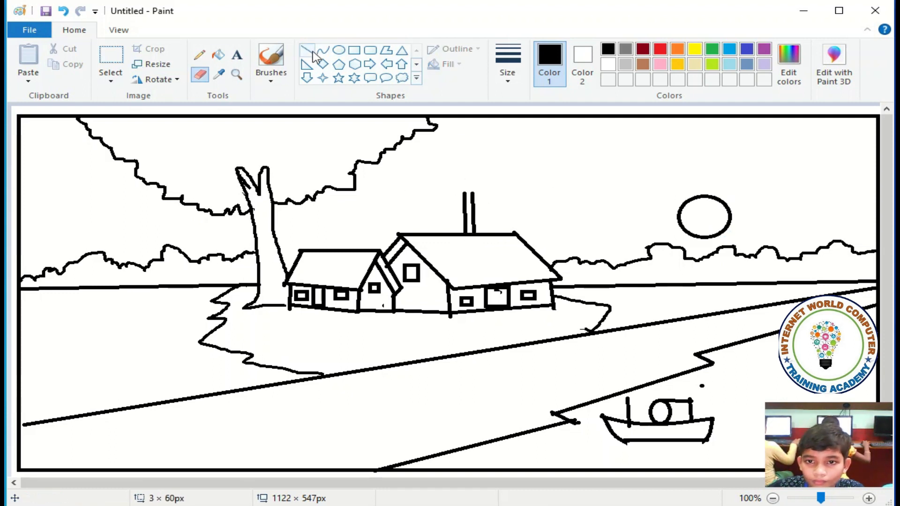
pyautogui.click(199, 55)
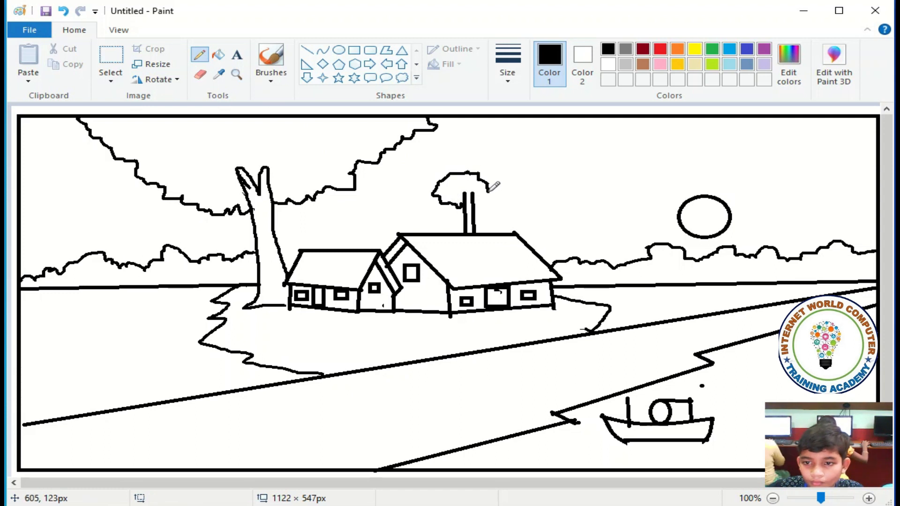
pyautogui.click(60, 12)
pyautogui.moveTo(447, 210); pyautogui.dragTo(428, 183)
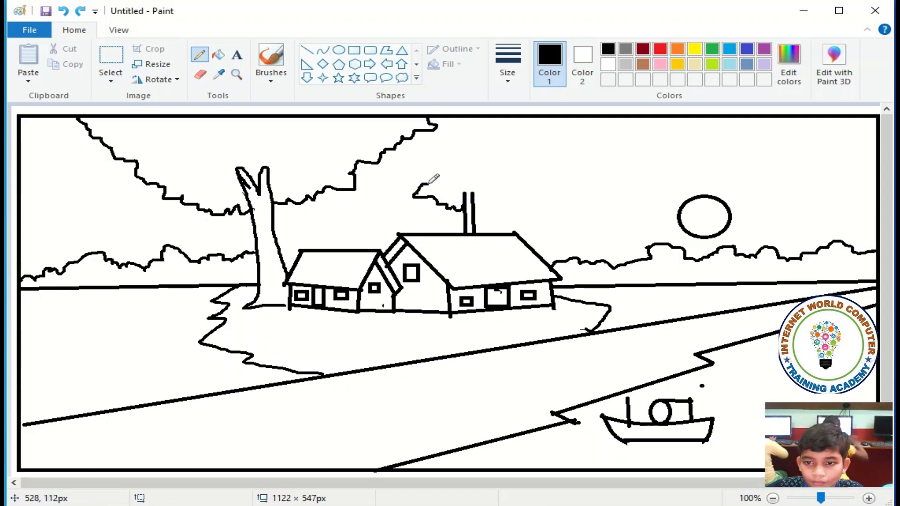
pyautogui.click(62, 13)
# Undo the second trunk line above the large house, and draw palm fronds on the remaining trunk with the pencil.
pyautogui.click(63, 12)
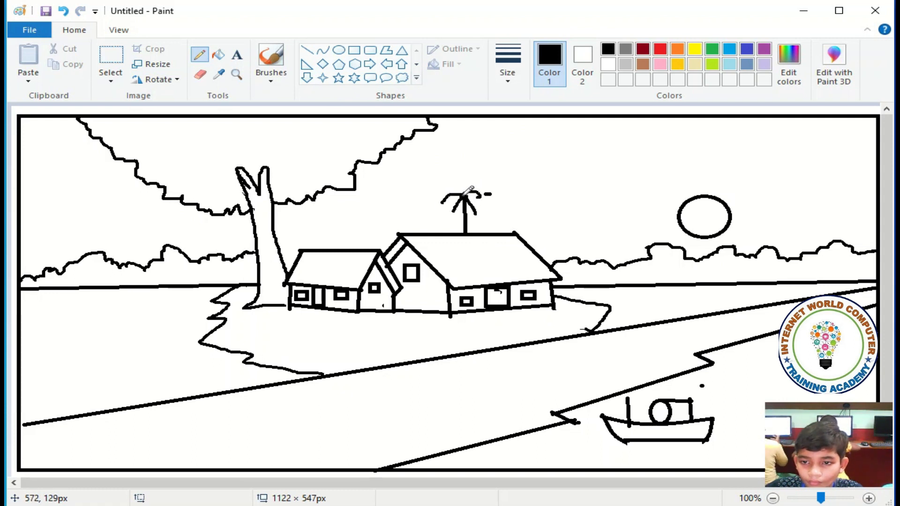
pyautogui.moveTo(463, 193); pyautogui.dragTo(473, 178)
pyautogui.click(200, 75)
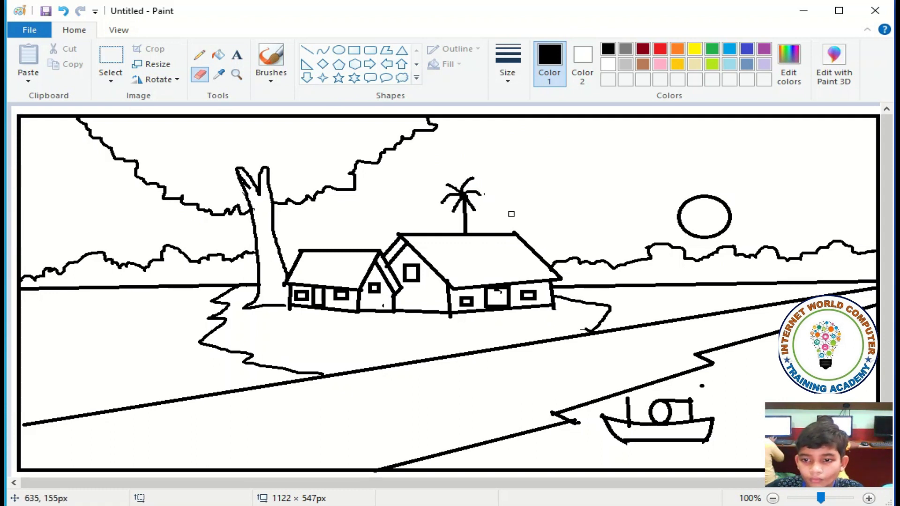
# Draw a straight vertical palm trunk rising from the bushes near the frame's left edge.
pyautogui.click(307, 50)
pyautogui.moveTo(70, 206); pyautogui.dragTo(71, 261)
pyautogui.click(199, 55)
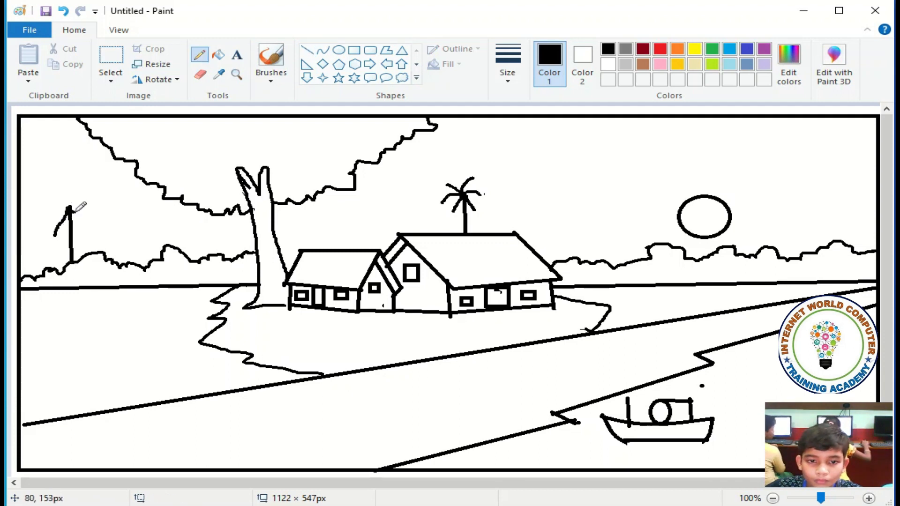
pyautogui.click(62, 10)
# Fill the sky areas on both sides of the large tree with light turquoise.
pyautogui.click(218, 55)
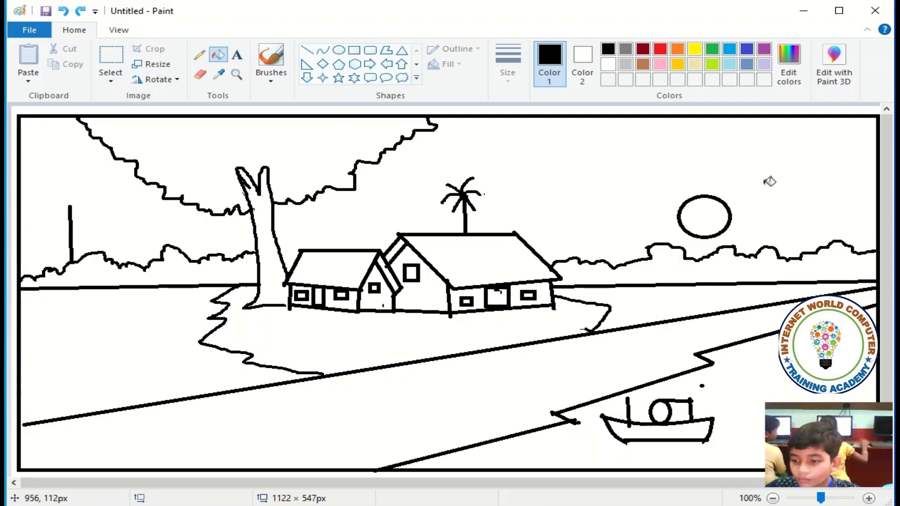
pyautogui.click(729, 64)
pyautogui.click(469, 141)
pyautogui.click(169, 202)
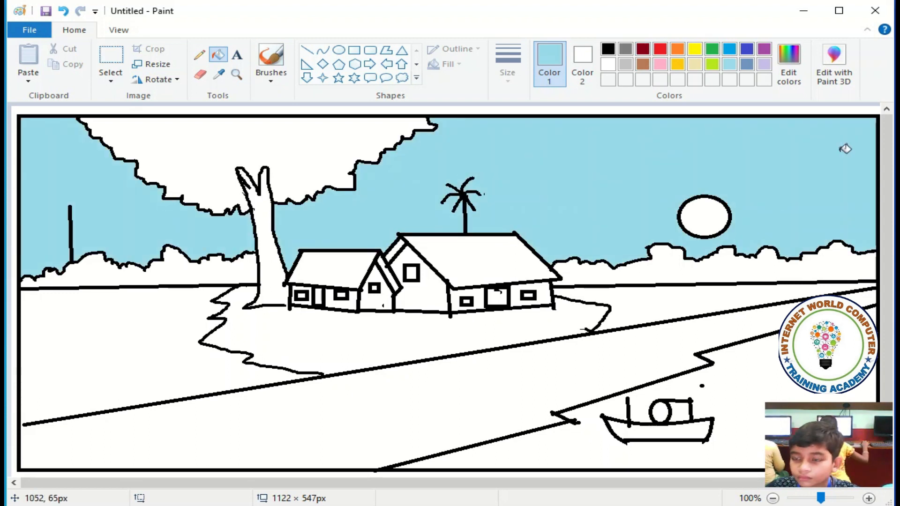
# Spray a gold glow around the sun with the airbrush, and fill the sun with orange.
pyautogui.click(271, 75)
pyautogui.click(273, 99)
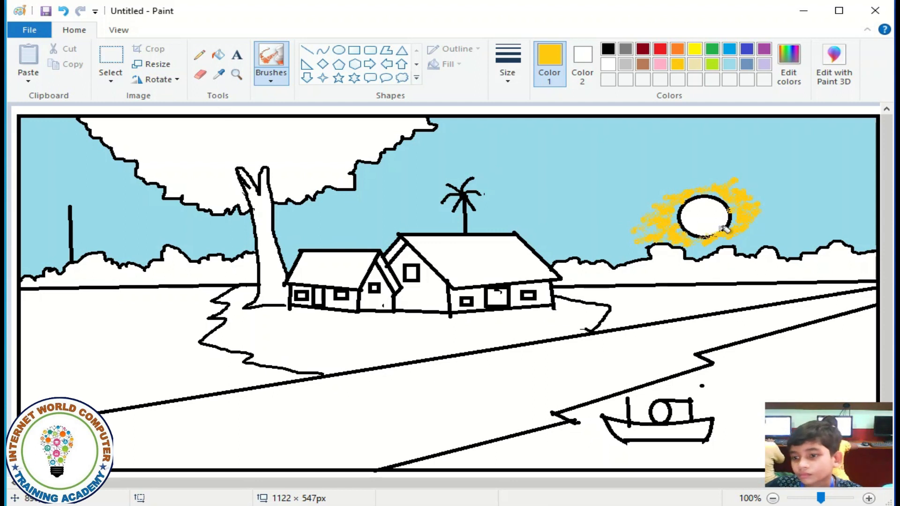
pyautogui.click(218, 55)
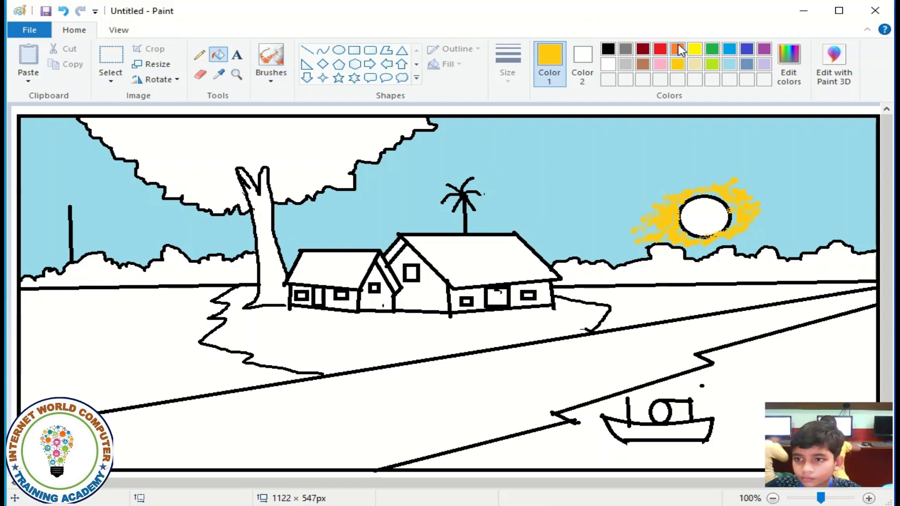
pyautogui.click(678, 49)
pyautogui.click(703, 216)
# Draw green fronds on the left palm trunk and over the palm behind the large house with the pencil.
pyautogui.click(271, 75)
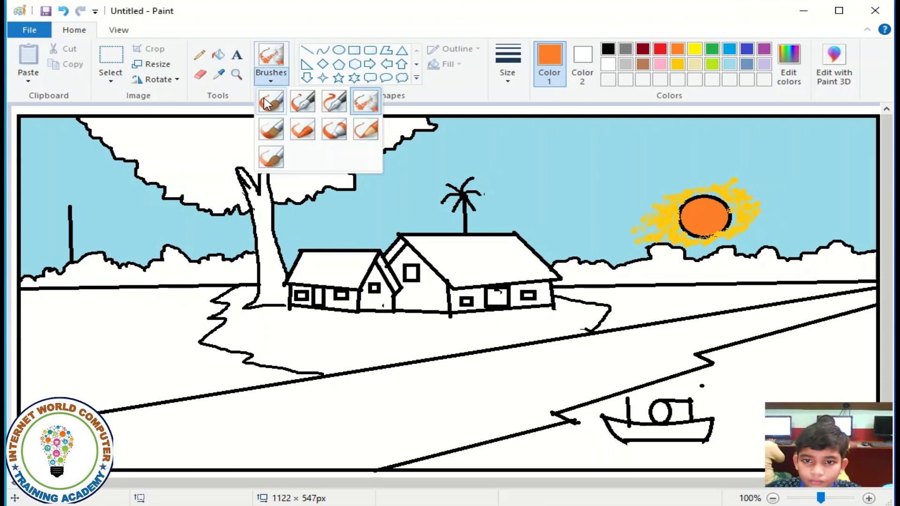
pyautogui.click(272, 100)
pyautogui.click(200, 55)
pyautogui.click(713, 49)
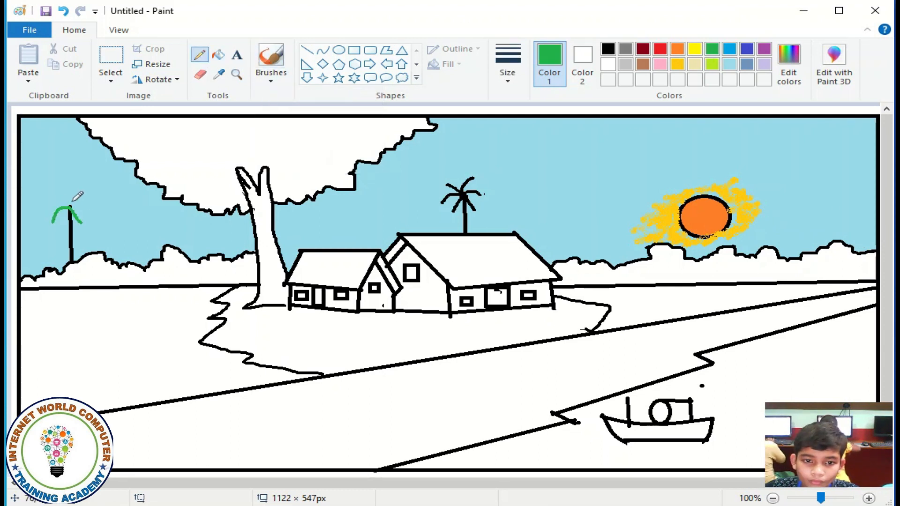
pyautogui.click(64, 10)
pyautogui.moveTo(79, 208); pyautogui.dragTo(94, 223)
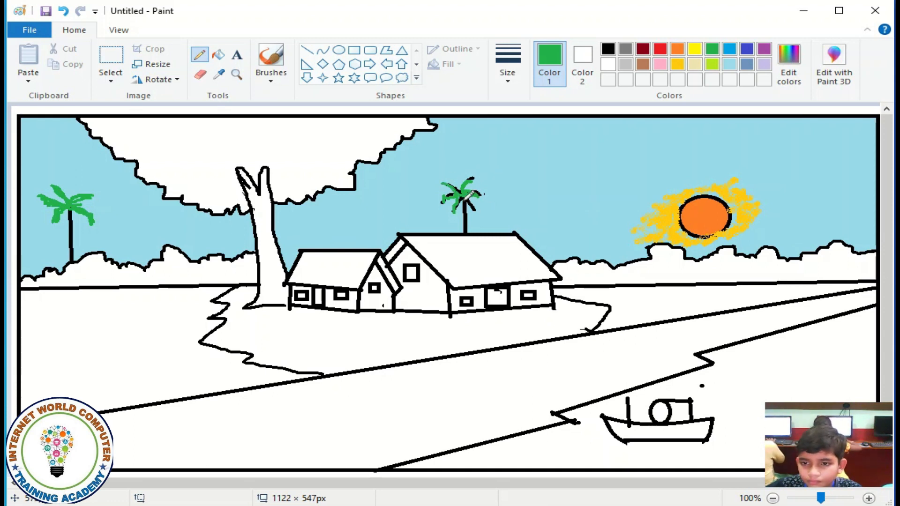
# Fill the large tree's canopy with yellow.
pyautogui.click(218, 54)
pyautogui.click(712, 64)
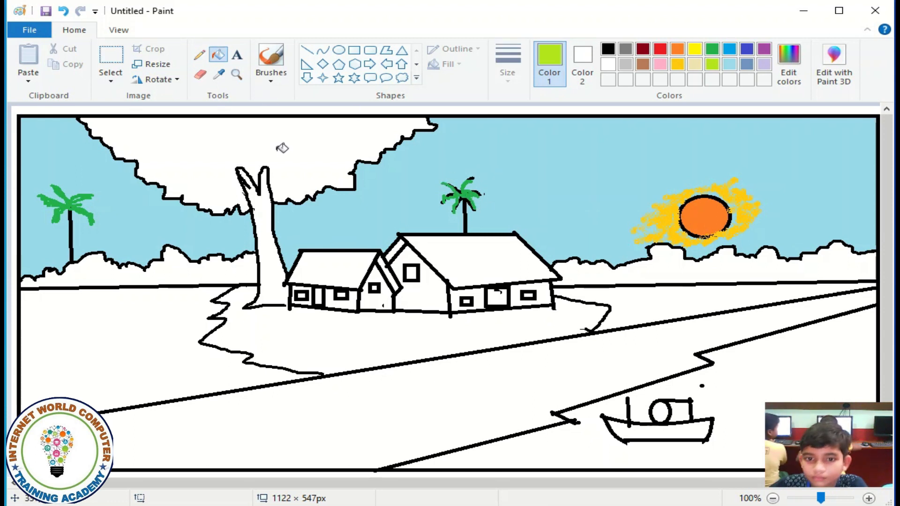
pyautogui.click(695, 48)
pyautogui.click(322, 153)
# Draw a wavy lime line across the large tree's yellow canopy and a green one below it with the pencil.
pyautogui.click(199, 54)
pyautogui.click(713, 64)
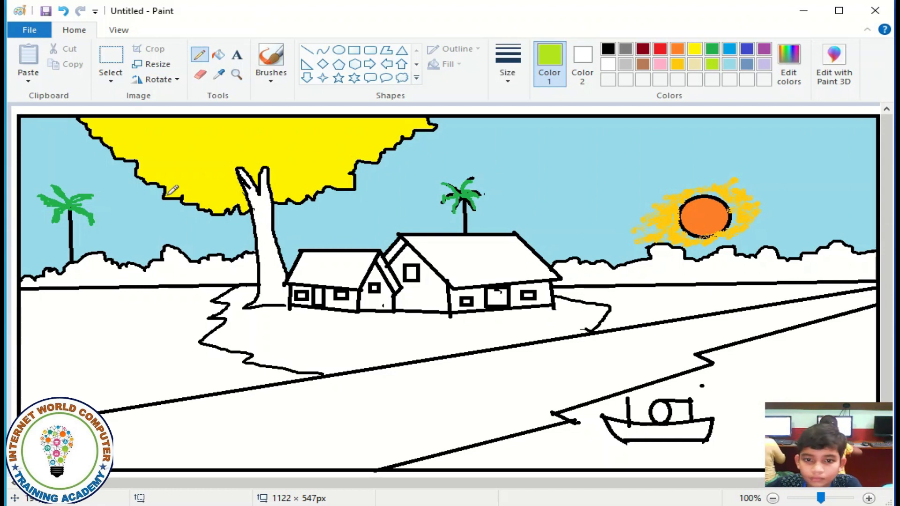
pyautogui.moveTo(203, 144); pyautogui.dragTo(380, 152)
pyautogui.click(712, 48)
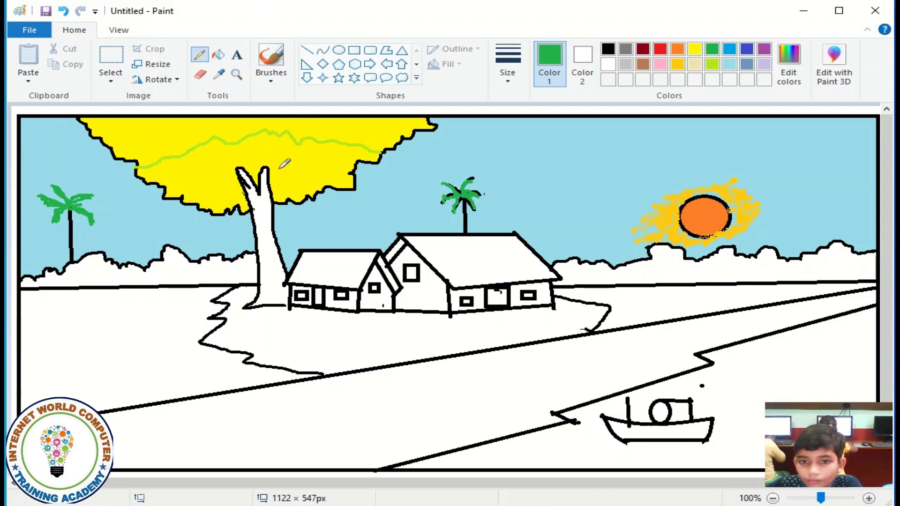
pyautogui.moveTo(225, 169)
pyautogui.mouseDown()
pyautogui.moveTo(311, 164)
pyautogui.moveTo(325, 186)
pyautogui.mouseUp()
# Fill the lowest part of the large tree's canopy with green and the middle band with lime.
pyautogui.click(218, 55)
pyautogui.click(220, 196)
pyautogui.click(291, 181)
pyautogui.click(713, 63)
pyautogui.click(277, 150)
# Fill the large tree's trunk with brown and the yard around the houses with gold.
pyautogui.click(643, 64)
pyautogui.click(540, 318)
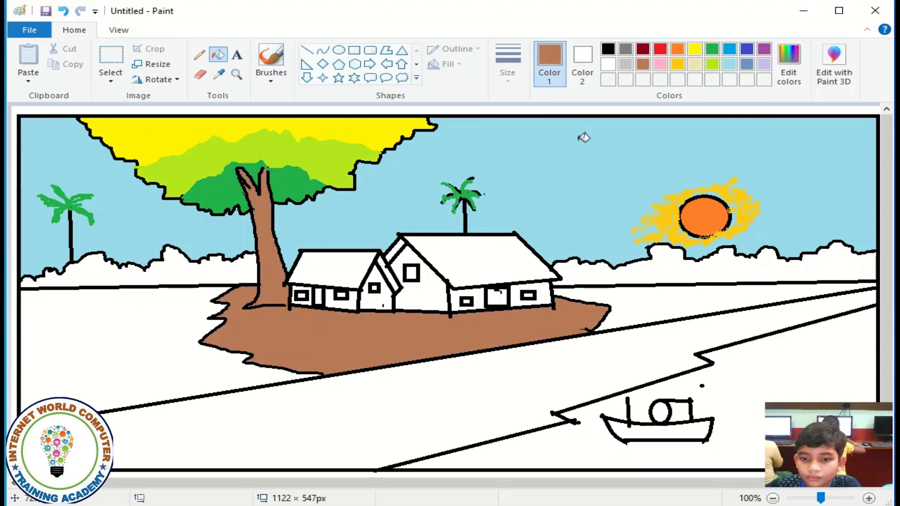
pyautogui.click(200, 54)
pyautogui.click(608, 48)
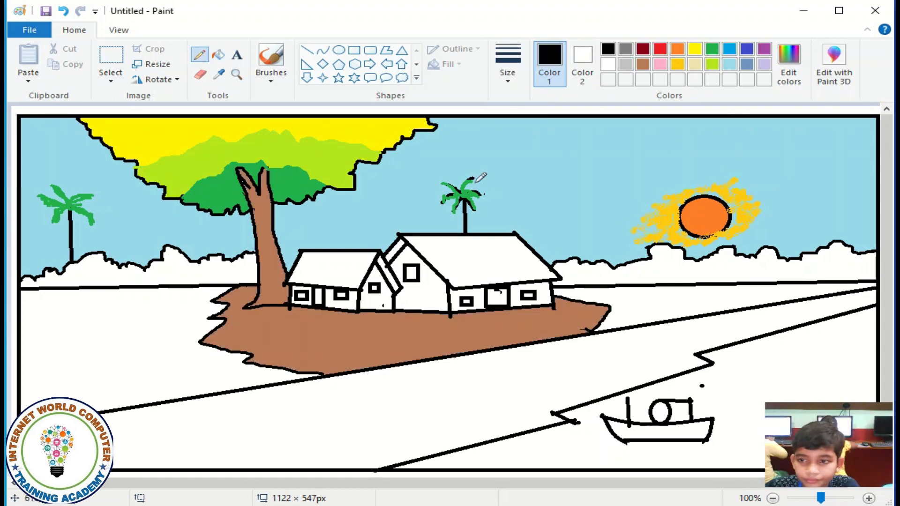
pyautogui.click(678, 64)
pyautogui.click(218, 55)
pyautogui.click(490, 324)
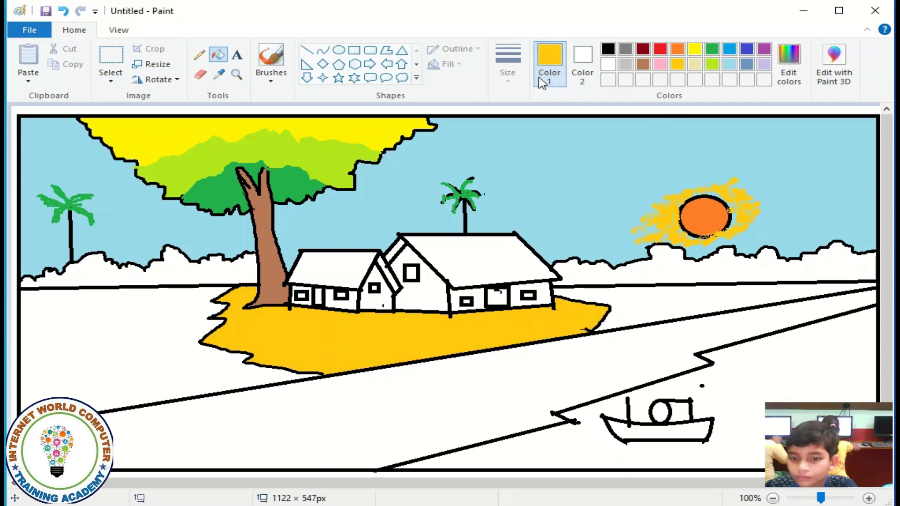
# Fill the fields on both sides of the yard with lime, undoing the spill onto the path and touching up the outline in black.
pyautogui.click(712, 64)
pyautogui.click(142, 339)
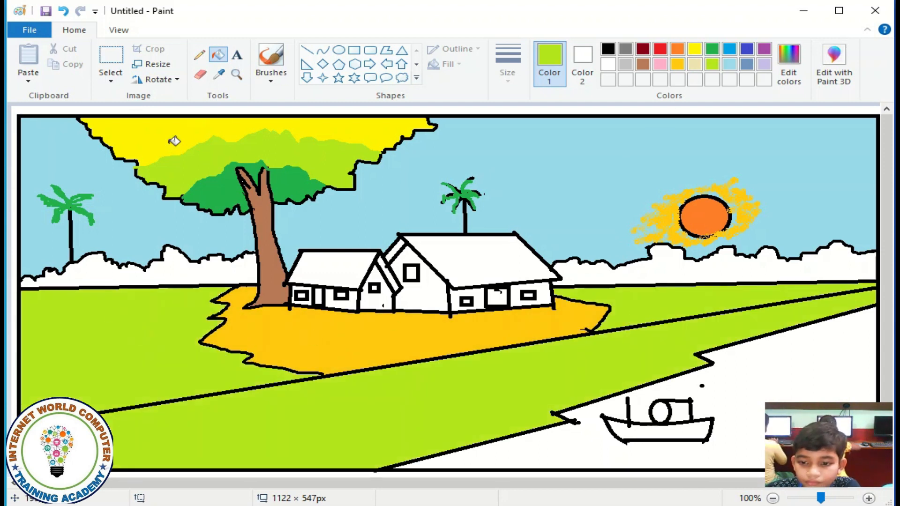
pyautogui.click(63, 11)
pyautogui.click(199, 55)
pyautogui.click(609, 49)
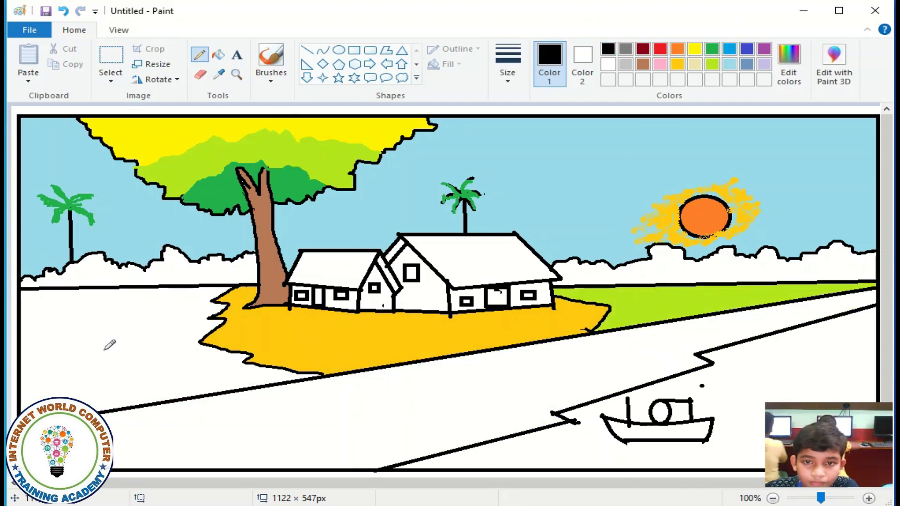
pyautogui.click(218, 55)
pyautogui.click(712, 64)
pyautogui.click(114, 363)
# Draw straight green lines inside the upper and lower edges of both fields, and fill the left field's edge strips with green.
pyautogui.click(308, 49)
pyautogui.click(713, 49)
pyautogui.moveTo(21, 304); pyautogui.dragTo(220, 297)
pyautogui.moveTo(19, 410)
pyautogui.mouseDown()
pyautogui.moveTo(259, 364)
pyautogui.moveTo(271, 369)
pyautogui.mouseUp()
pyautogui.moveTo(564, 294); pyautogui.dragTo(876, 285)
pyautogui.moveTo(596, 327); pyautogui.dragTo(876, 288)
pyautogui.click(218, 54)
pyautogui.click(142, 301)
pyautogui.click(200, 389)
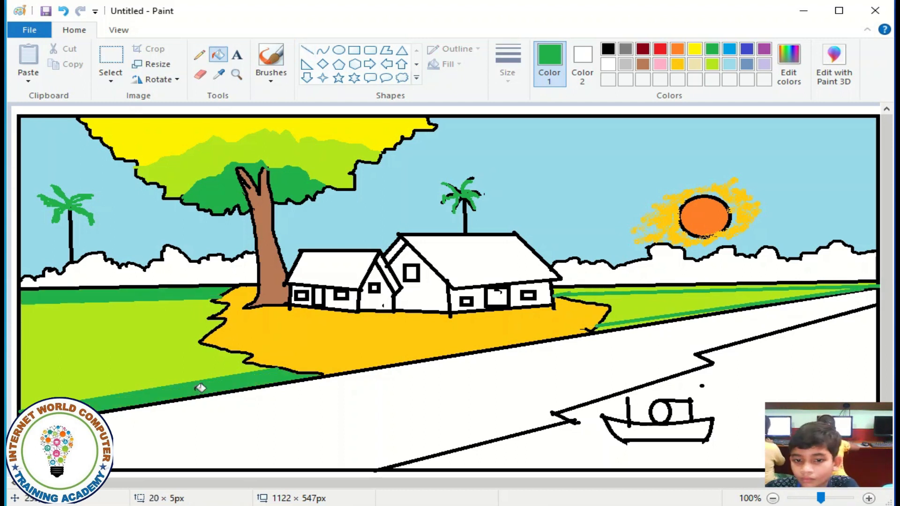
# Fill the roofs of both houses with yellow.
pyautogui.click(696, 49)
pyautogui.click(351, 279)
pyautogui.click(391, 272)
pyautogui.click(474, 260)
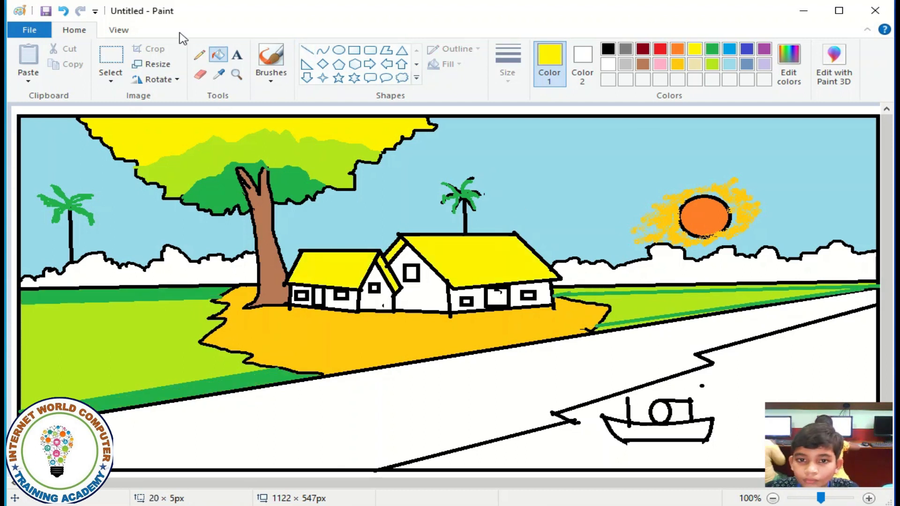
# Draw wavy orange borders on the lower part of the roofs and fill the areas beneath them with orange.
pyautogui.click(199, 55)
pyautogui.click(678, 49)
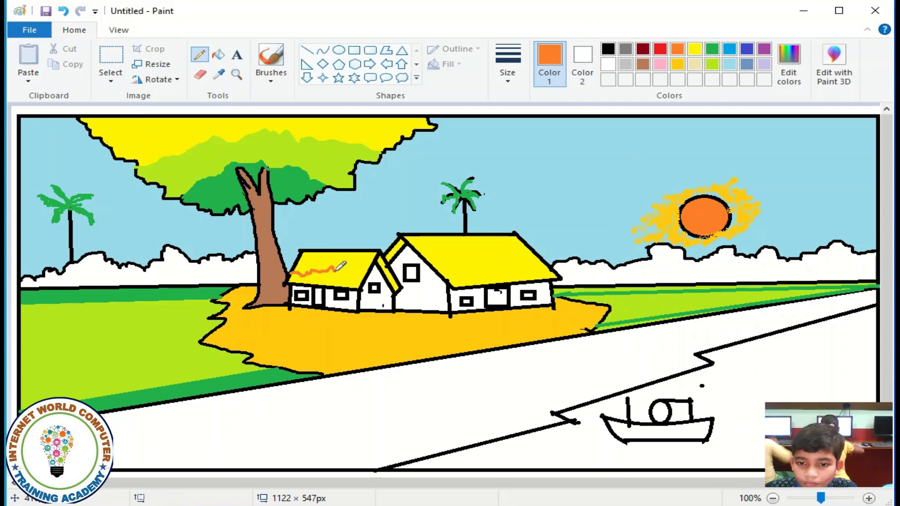
pyautogui.moveTo(456, 277); pyautogui.dragTo(520, 262)
pyautogui.click(218, 54)
pyautogui.click(328, 279)
pyautogui.click(493, 276)
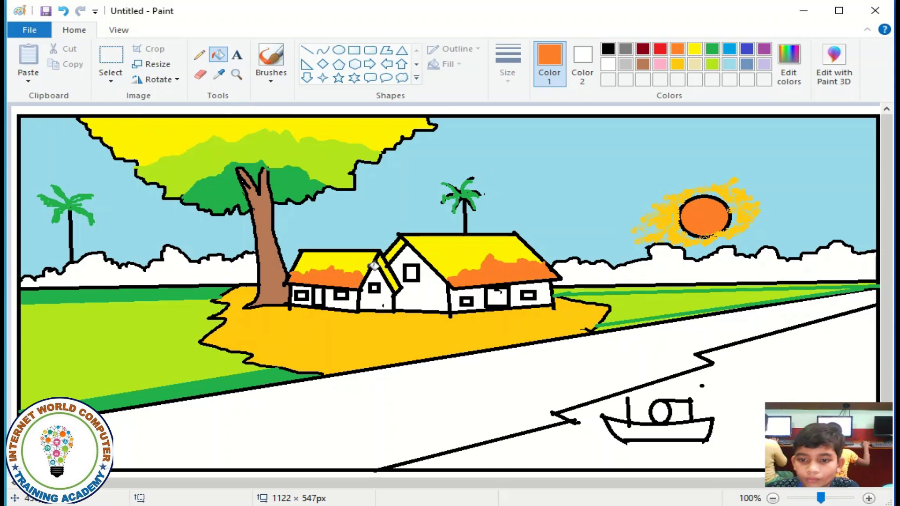
pyautogui.click(199, 55)
pyautogui.click(218, 55)
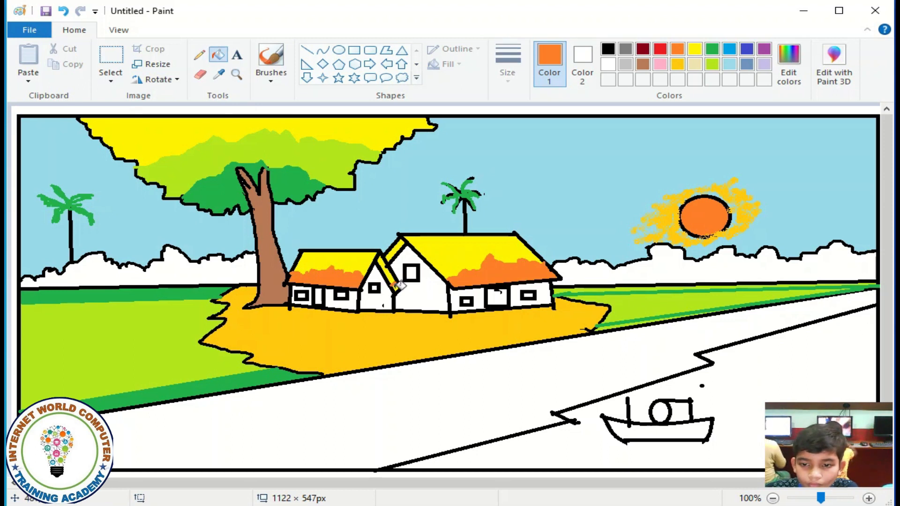
# Fill the walls of the small and the large house with light yellow.
pyautogui.click(695, 64)
pyautogui.click(347, 302)
pyautogui.click(305, 300)
pyautogui.click(378, 298)
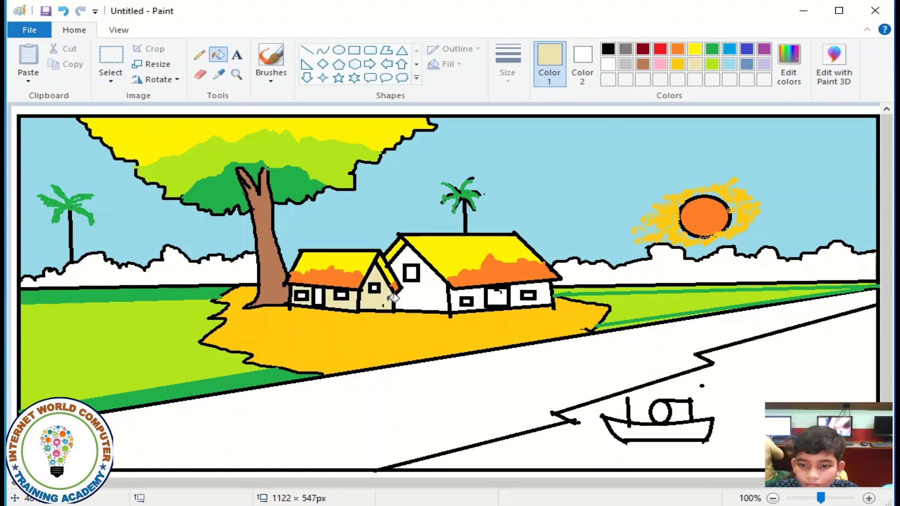
pyautogui.click(422, 281)
pyautogui.click(471, 304)
pyautogui.click(544, 288)
# Fill the doors and windows of both houses with black.
pyautogui.click(608, 48)
pyautogui.click(497, 298)
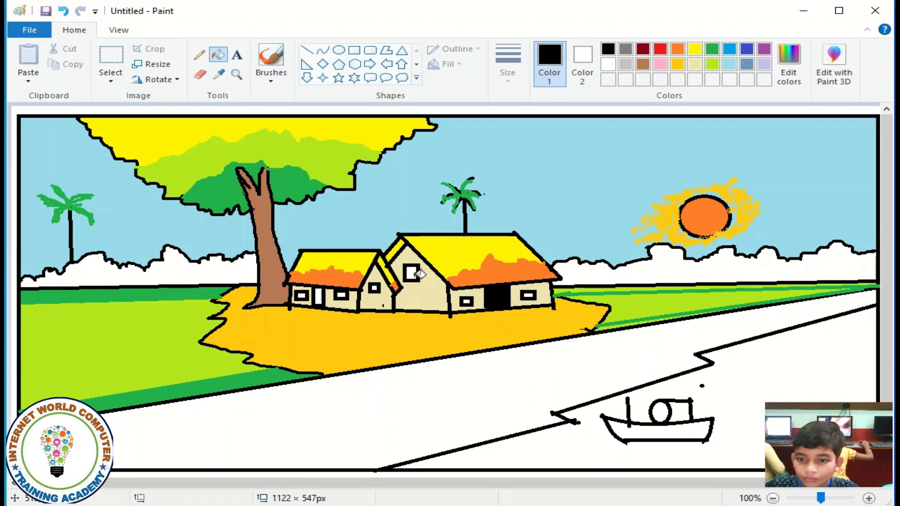
pyautogui.click(411, 273)
pyautogui.click(466, 302)
pyautogui.click(529, 295)
pyautogui.click(374, 288)
pyautogui.click(344, 294)
pyautogui.click(319, 297)
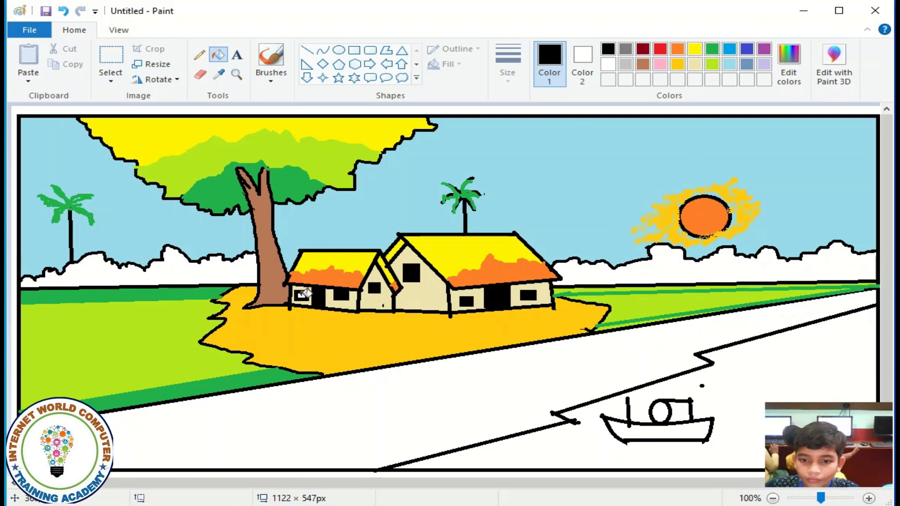
# Draw gray lines along the large house's gable, eaves and front wall corner.
pyautogui.click(626, 49)
pyautogui.click(307, 49)
pyautogui.moveTo(406, 244); pyautogui.dragTo(391, 266)
pyautogui.moveTo(451, 289); pyautogui.dragTo(449, 314)
pyautogui.moveTo(407, 244)
pyautogui.mouseDown()
pyautogui.moveTo(451, 293)
pyautogui.moveTo(487, 288)
pyautogui.mouseUp()
pyautogui.moveTo(511, 285); pyautogui.dragTo(548, 283)
# Fill the bushes on both sides of the horizon with lime.
pyautogui.click(218, 55)
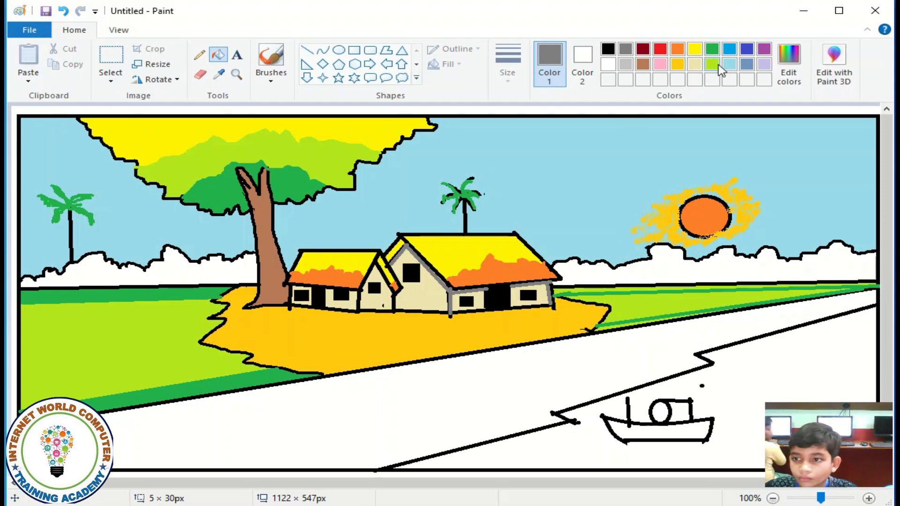
pyautogui.click(712, 64)
pyautogui.click(648, 261)
pyautogui.click(114, 272)
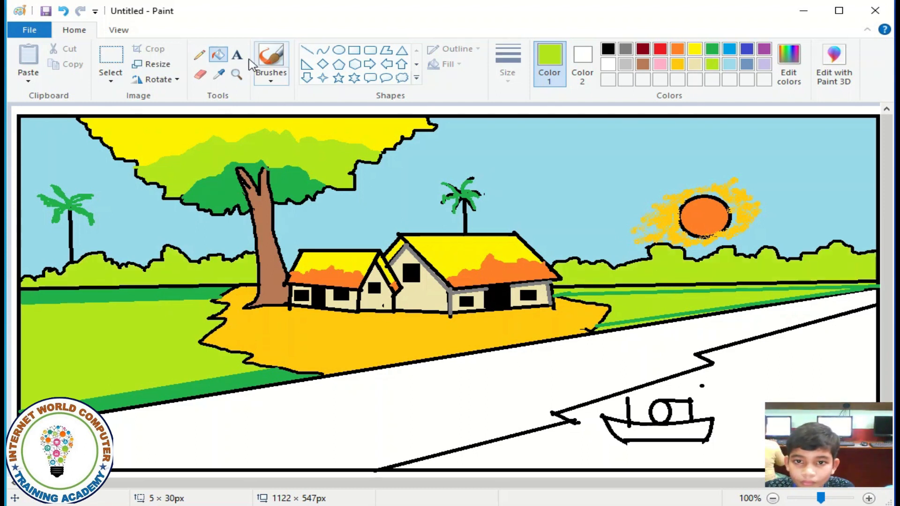
# Draw wavy green lines through the bushes on both sides, redoing the one beside the large house, and fill the left bushes with green.
pyautogui.click(200, 55)
pyautogui.click(713, 48)
pyautogui.moveTo(22, 284)
pyautogui.mouseDown()
pyautogui.moveTo(219, 267)
pyautogui.moveTo(257, 276)
pyautogui.mouseUp()
pyautogui.moveTo(563, 278); pyautogui.dragTo(639, 274)
pyautogui.click(63, 11)
pyautogui.moveTo(561, 276); pyautogui.dragTo(877, 265)
pyautogui.click(218, 55)
pyautogui.click(198, 275)
# Draw a wavy lime line through the left bushes, fill above it with lime, and fill the right bushes' lower band with green.
pyautogui.click(200, 56)
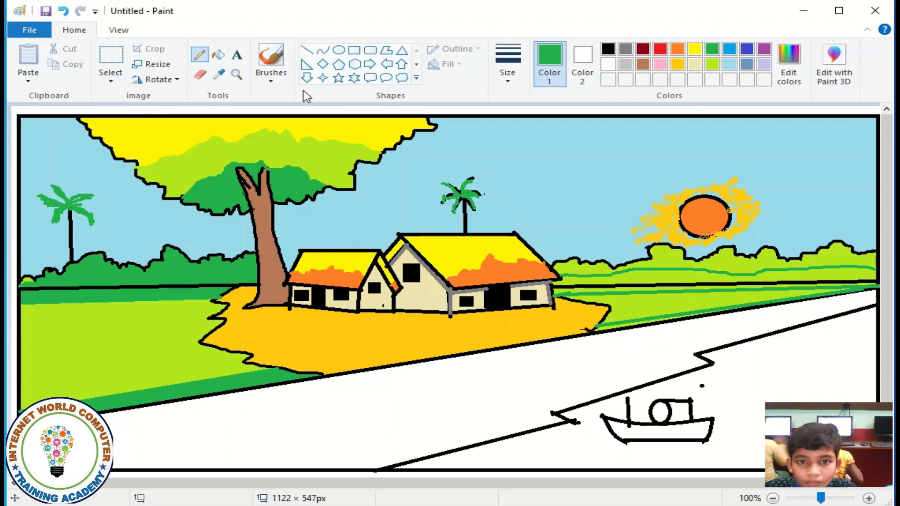
pyautogui.click(712, 64)
pyautogui.moveTo(18, 284); pyautogui.dragTo(244, 266)
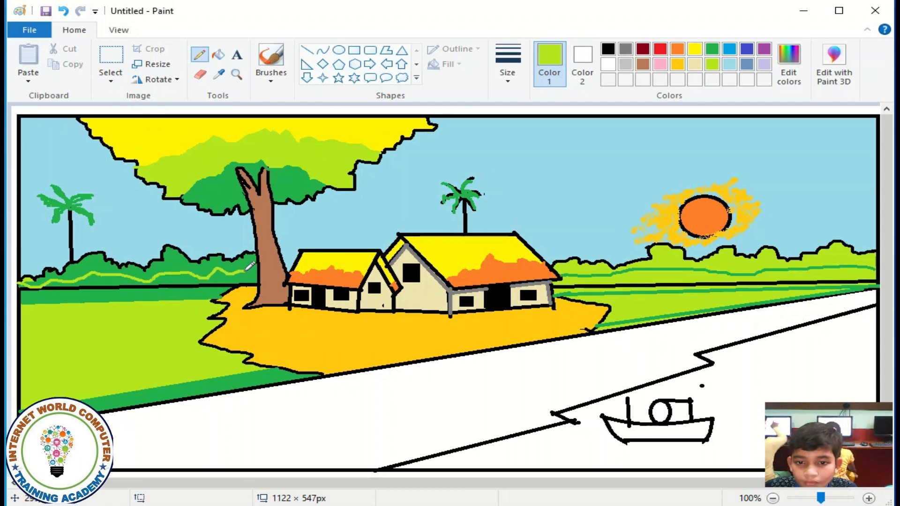
pyautogui.click(218, 55)
pyautogui.click(182, 263)
pyautogui.click(712, 49)
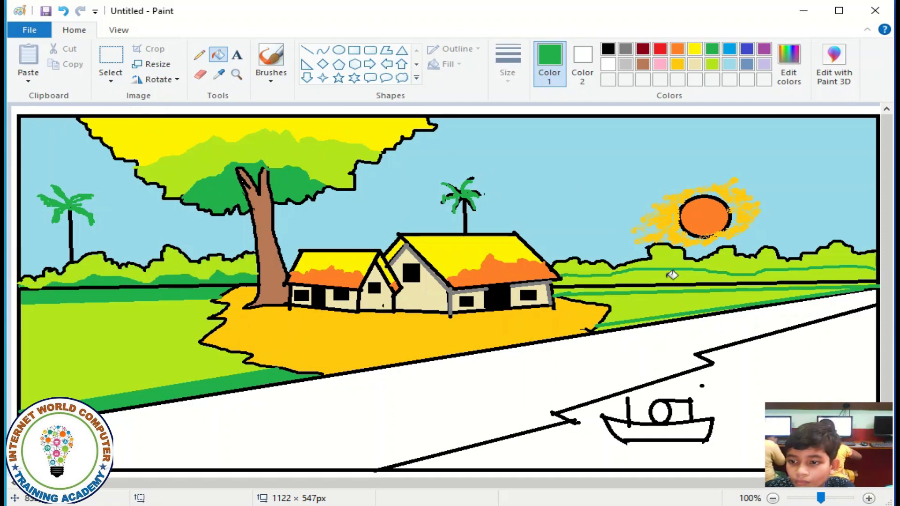
pyautogui.click(635, 288)
# Fill the path with light yellow, and paint textured brown strokes along both its edges with a thick brush.
pyautogui.click(695, 64)
pyautogui.click(591, 368)
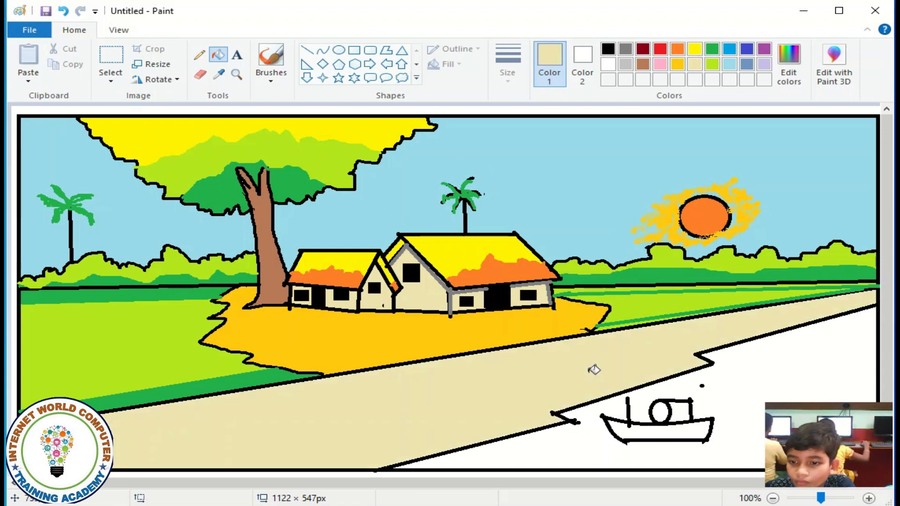
pyautogui.click(272, 75)
pyautogui.click(275, 98)
pyautogui.click(643, 50)
pyautogui.click(638, 63)
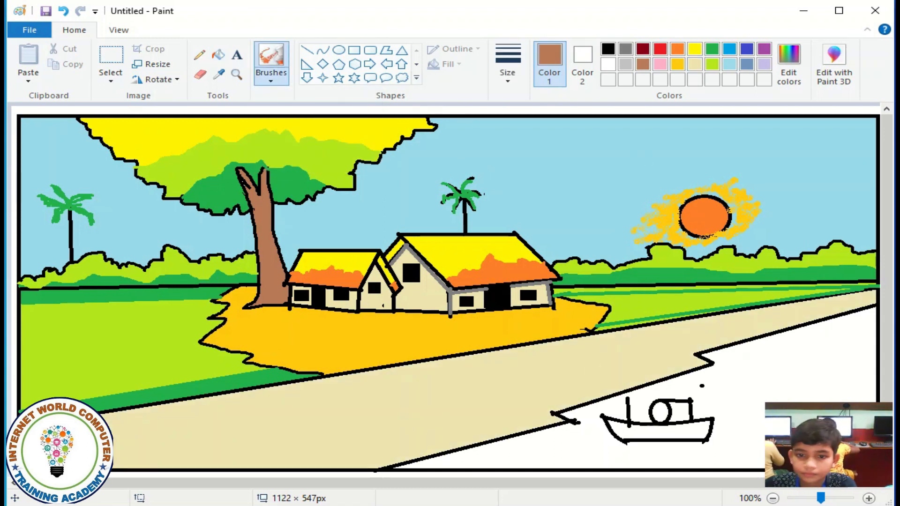
pyautogui.click(505, 83)
pyautogui.click(537, 185)
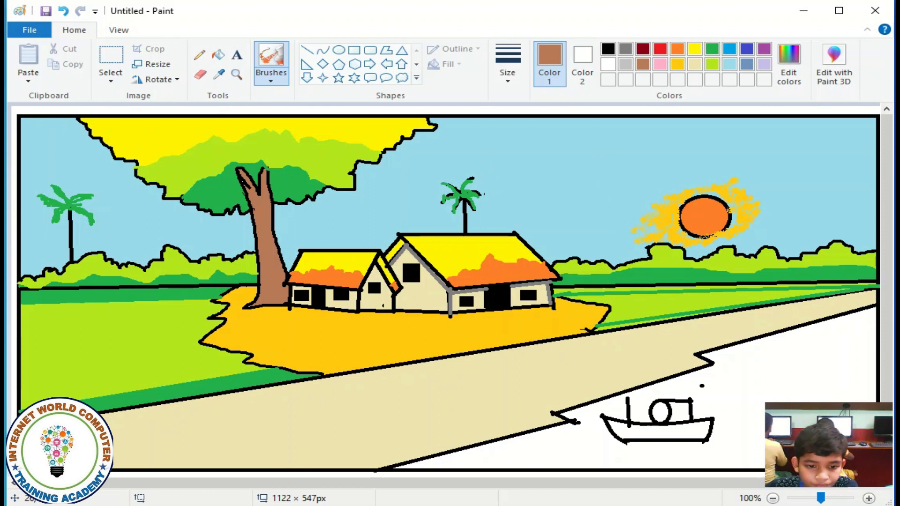
pyautogui.moveTo(120, 412)
pyautogui.mouseDown()
pyautogui.moveTo(448, 362)
pyautogui.moveTo(558, 335)
pyautogui.moveTo(647, 334)
pyautogui.moveTo(575, 337)
pyautogui.moveTo(874, 288)
pyautogui.mouseUp()
pyautogui.moveTo(713, 362)
pyautogui.mouseDown()
pyautogui.moveTo(588, 396)
pyautogui.moveTo(539, 422)
pyautogui.moveTo(391, 456)
pyautogui.moveTo(697, 349)
pyautogui.moveTo(875, 300)
pyautogui.mouseUp()
# Paint scattered brown texture patches across the path with the brush.
pyautogui.moveTo(237, 423); pyautogui.dragTo(261, 423)
pyautogui.moveTo(269, 433); pyautogui.dragTo(324, 420)
pyautogui.moveTo(448, 398); pyautogui.dragTo(509, 391)
pyautogui.moveTo(543, 372); pyautogui.dragTo(566, 370)
pyautogui.moveTo(120, 437); pyautogui.dragTo(152, 439)
pyautogui.moveTo(205, 460); pyautogui.dragTo(236, 452)
pyautogui.moveTo(379, 426); pyautogui.dragTo(417, 402)
pyautogui.moveTo(588, 379); pyautogui.dragTo(635, 359)
# Paint small brown texture patches on the gold yard in front of the houses.
pyautogui.moveTo(264, 344); pyautogui.dragTo(336, 327)
pyautogui.moveTo(335, 353); pyautogui.dragTo(364, 351)
pyautogui.moveTo(491, 334); pyautogui.dragTo(520, 332)
pyautogui.moveTo(536, 328); pyautogui.dragTo(580, 314)
pyautogui.moveTo(377, 344); pyautogui.dragTo(399, 342)
pyautogui.moveTo(400, 332); pyautogui.dragTo(408, 330)
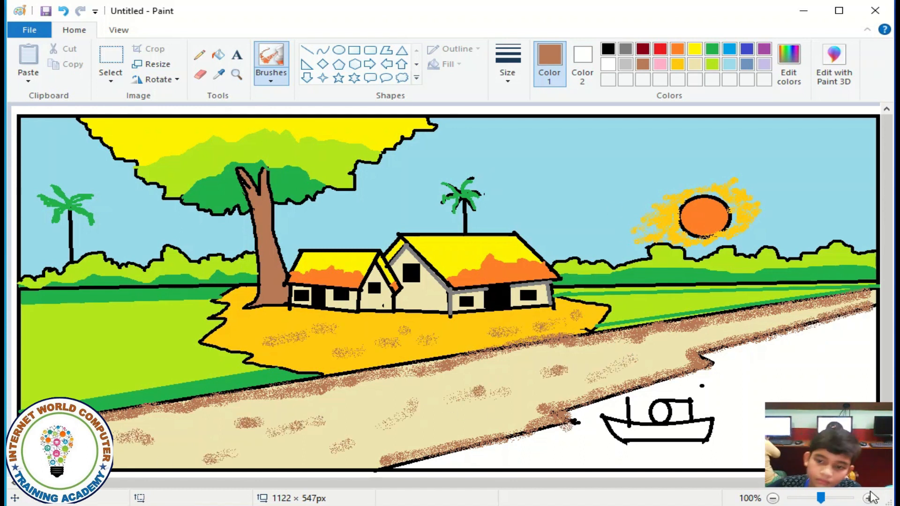
# Fill the river around the boat with turquoise blue.
pyautogui.click(271, 81)
pyautogui.click(218, 54)
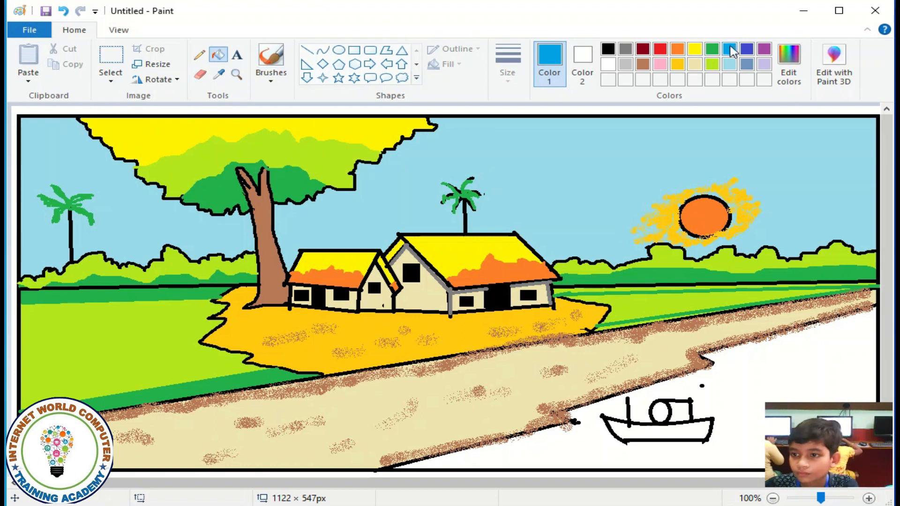
pyautogui.click(833, 361)
# Draw indigo lines in the water along the riverbank and fill the strips between them and the bank with indigo.
pyautogui.click(747, 48)
pyautogui.click(307, 50)
pyautogui.moveTo(711, 360); pyautogui.dragTo(871, 313)
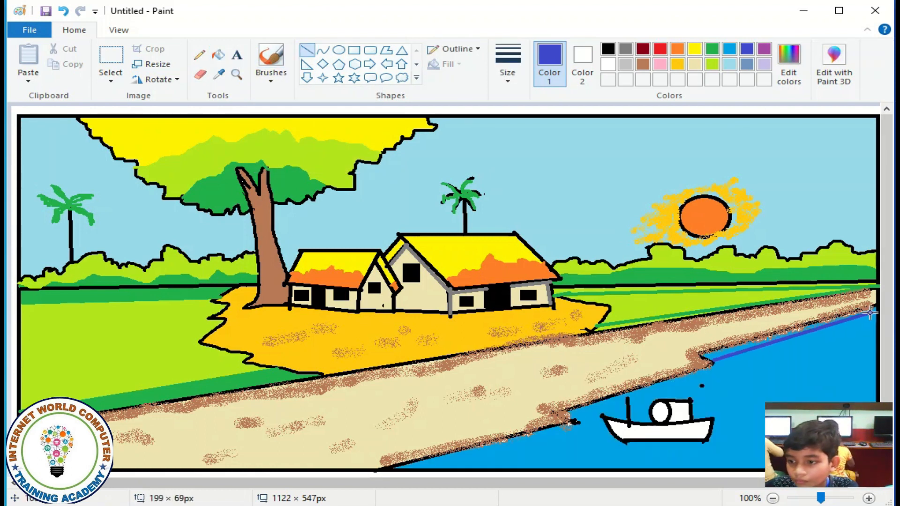
pyautogui.moveTo(577, 418); pyautogui.dragTo(750, 352)
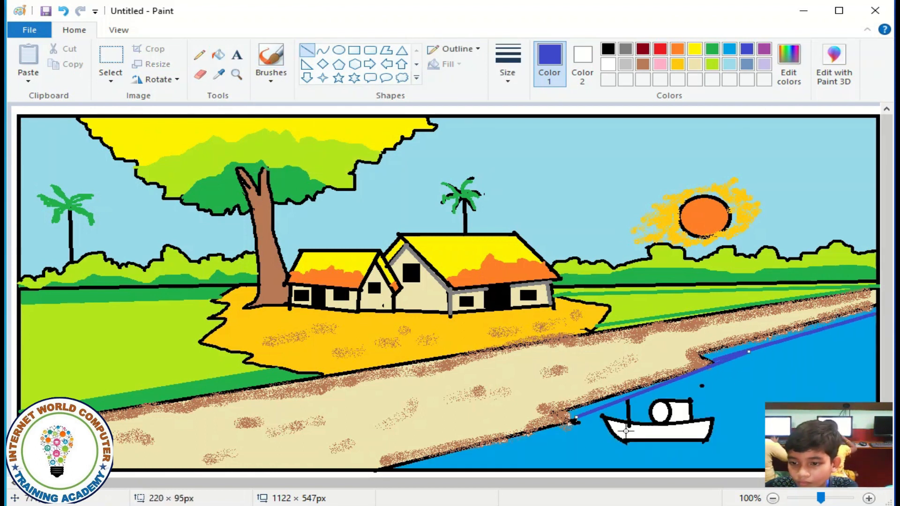
pyautogui.moveTo(577, 418)
pyautogui.mouseDown()
pyautogui.moveTo(408, 471)
pyautogui.moveTo(419, 466)
pyautogui.mouseUp()
pyautogui.click(218, 54)
pyautogui.click(421, 461)
pyautogui.click(628, 399)
pyautogui.click(720, 355)
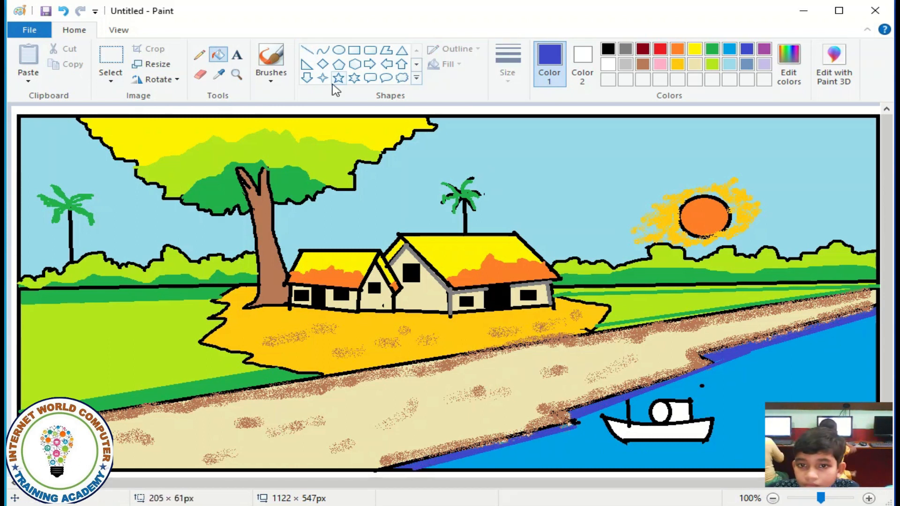
# Draw indigo ripples on the water beneath and around the boat with the pencil.
pyautogui.click(200, 55)
pyautogui.moveTo(601, 447)
pyautogui.mouseDown()
pyautogui.moveTo(675, 454)
pyautogui.moveTo(758, 438)
pyautogui.moveTo(550, 444)
pyautogui.mouseUp()
pyautogui.hotkey('ctrl', 'z')
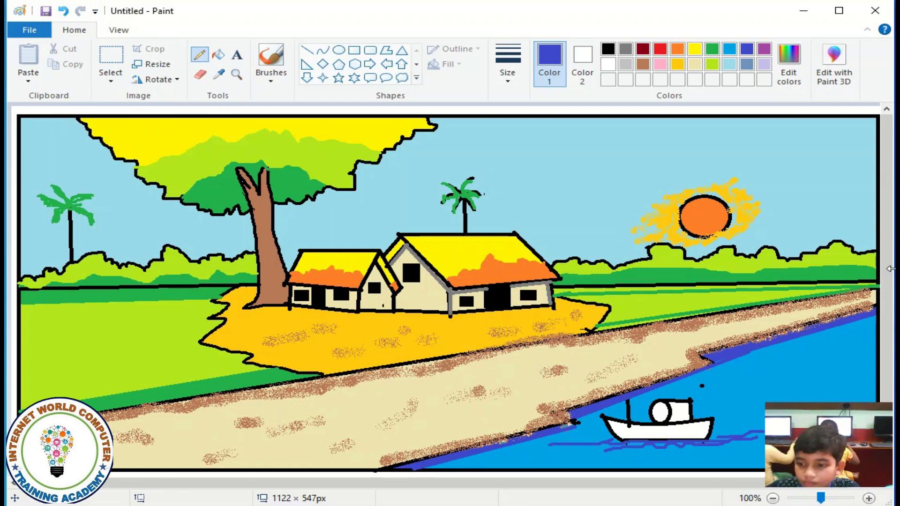
# Fill the boat's hull with dark red, its round opening with yellow and its cabin with orange.
pyautogui.click(218, 55)
pyautogui.click(643, 64)
pyautogui.click(644, 49)
pyautogui.click(662, 432)
pyautogui.click(677, 64)
pyautogui.click(695, 49)
pyautogui.click(660, 412)
pyautogui.click(747, 64)
pyautogui.click(678, 412)
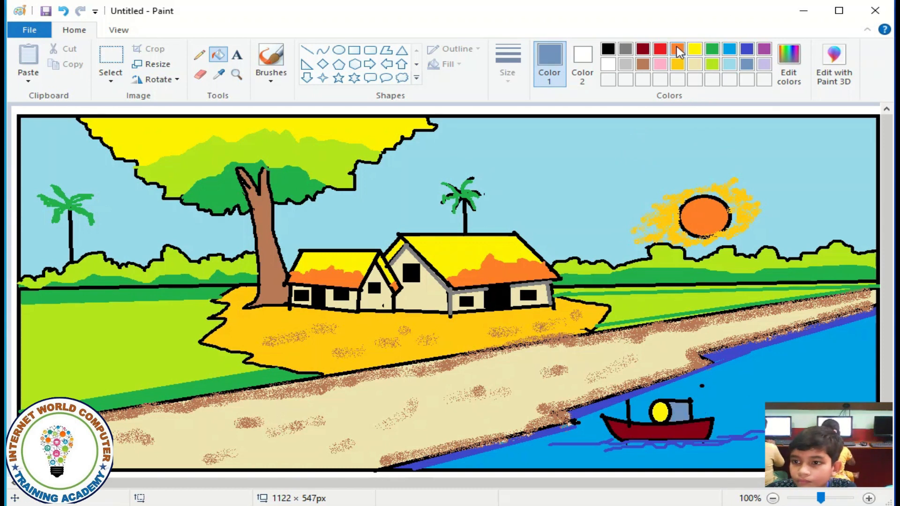
# Draw short green leaf strokes on the yellow and lime parts of the large tree's canopy.
pyautogui.click(199, 55)
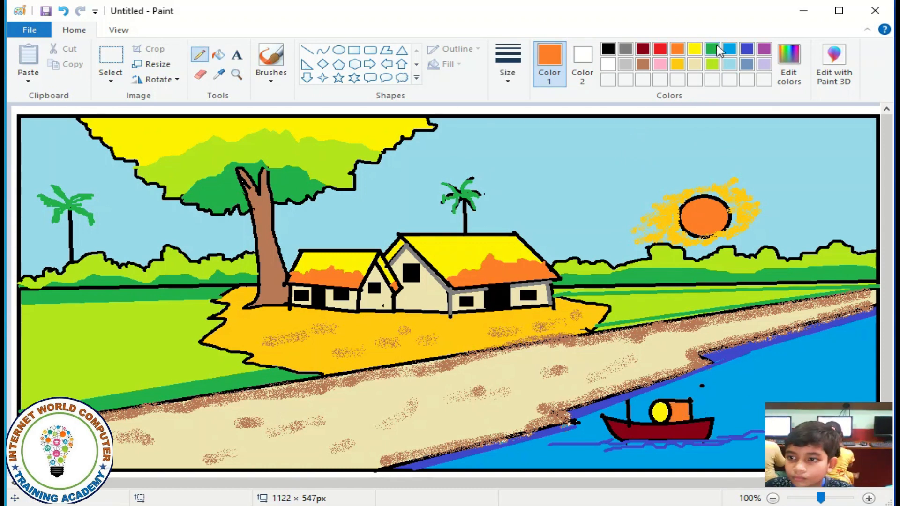
pyautogui.click(712, 48)
pyautogui.moveTo(196, 161); pyautogui.dragTo(231, 152)
pyautogui.moveTo(370, 128); pyautogui.dragTo(391, 126)
pyautogui.moveTo(139, 127); pyautogui.dragTo(179, 126)
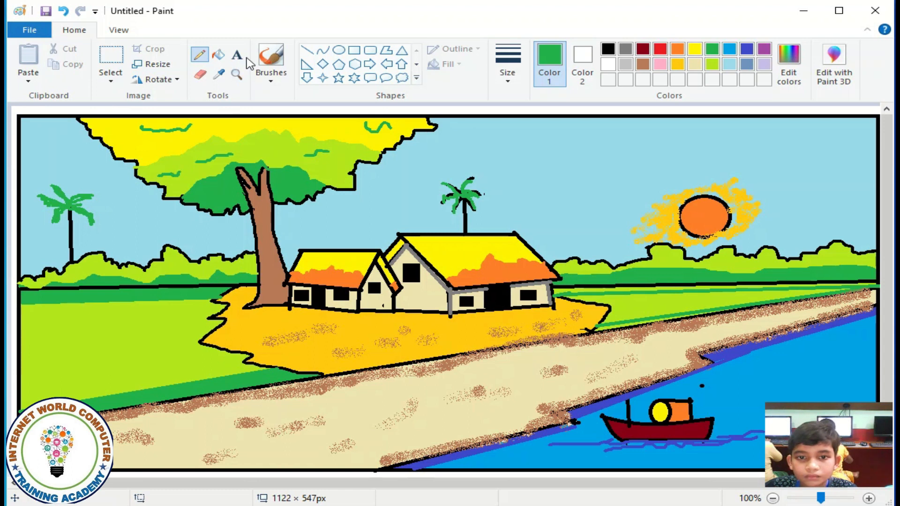
# Outline shadow areas along the canopy's bottom edge on both sides of the trunk and fill them with turquoise blue.
pyautogui.moveTo(277, 198); pyautogui.dragTo(312, 199)
pyautogui.click(218, 55)
pyautogui.click(229, 209)
pyautogui.click(280, 200)
pyautogui.click(64, 11)
pyautogui.click(200, 54)
pyautogui.click(218, 55)
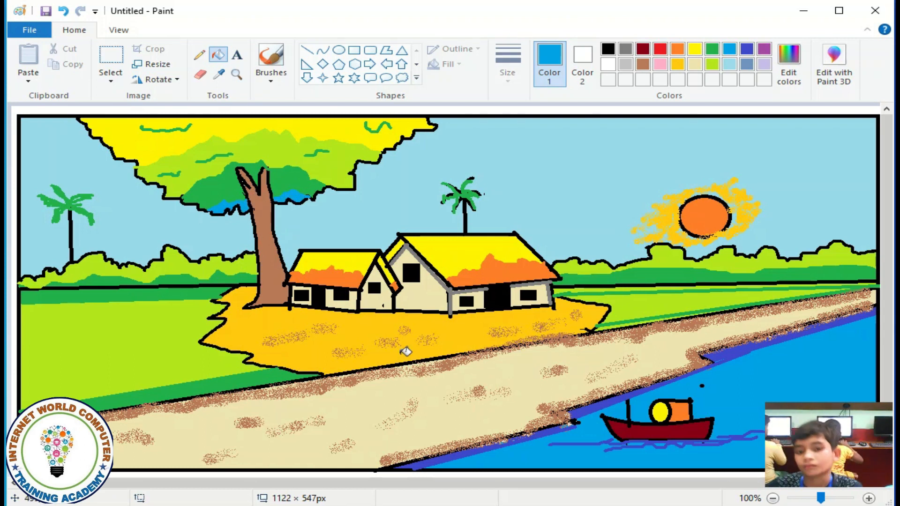
# Draw green grass tufts on both fields, and fill the strip along the right field's lower edge with green.
pyautogui.click(200, 55)
pyautogui.click(712, 49)
pyautogui.moveTo(80, 359)
pyautogui.mouseDown()
pyautogui.moveTo(96, 356)
pyautogui.moveTo(89, 346)
pyautogui.moveTo(104, 336)
pyautogui.mouseUp()
pyautogui.moveTo(142, 313); pyautogui.dragTo(182, 307)
pyautogui.click(63, 11)
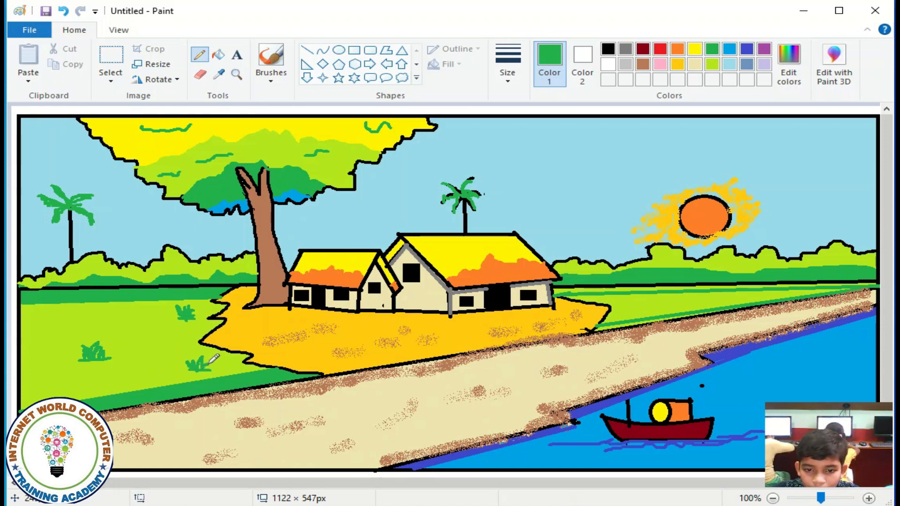
pyautogui.click(218, 54)
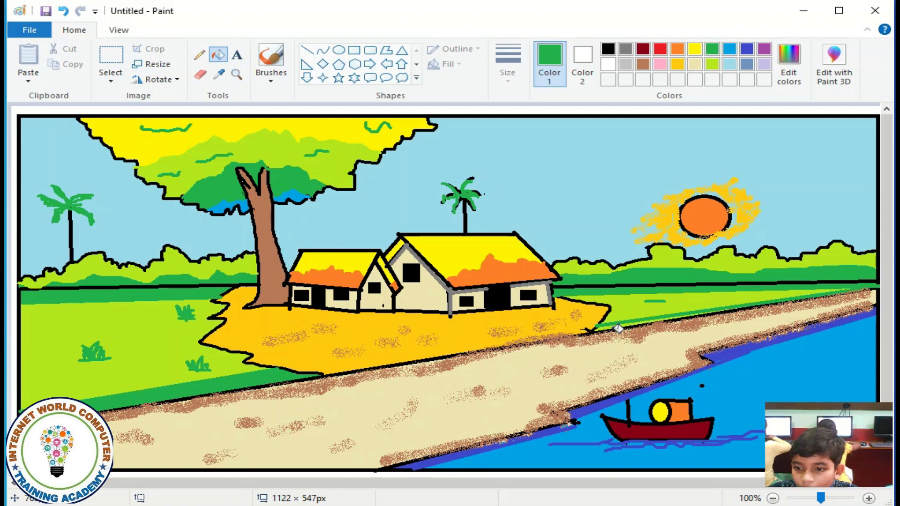
pyautogui.click(200, 55)
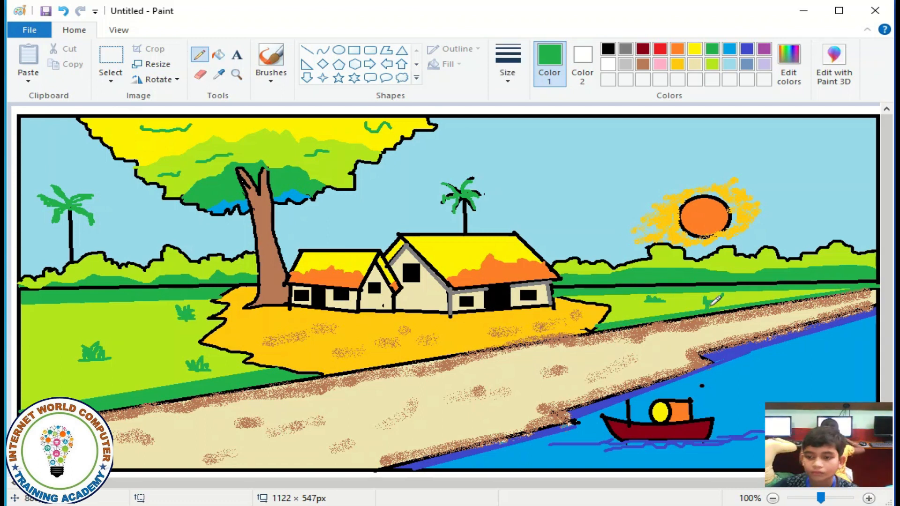
# Draw a small black bird in the sky between the palm and the sun with the pencil.
pyautogui.click(608, 49)
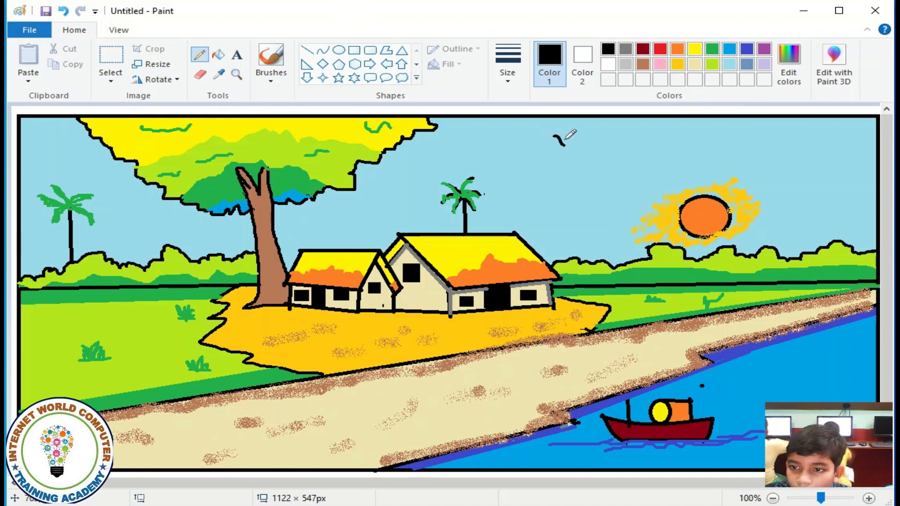